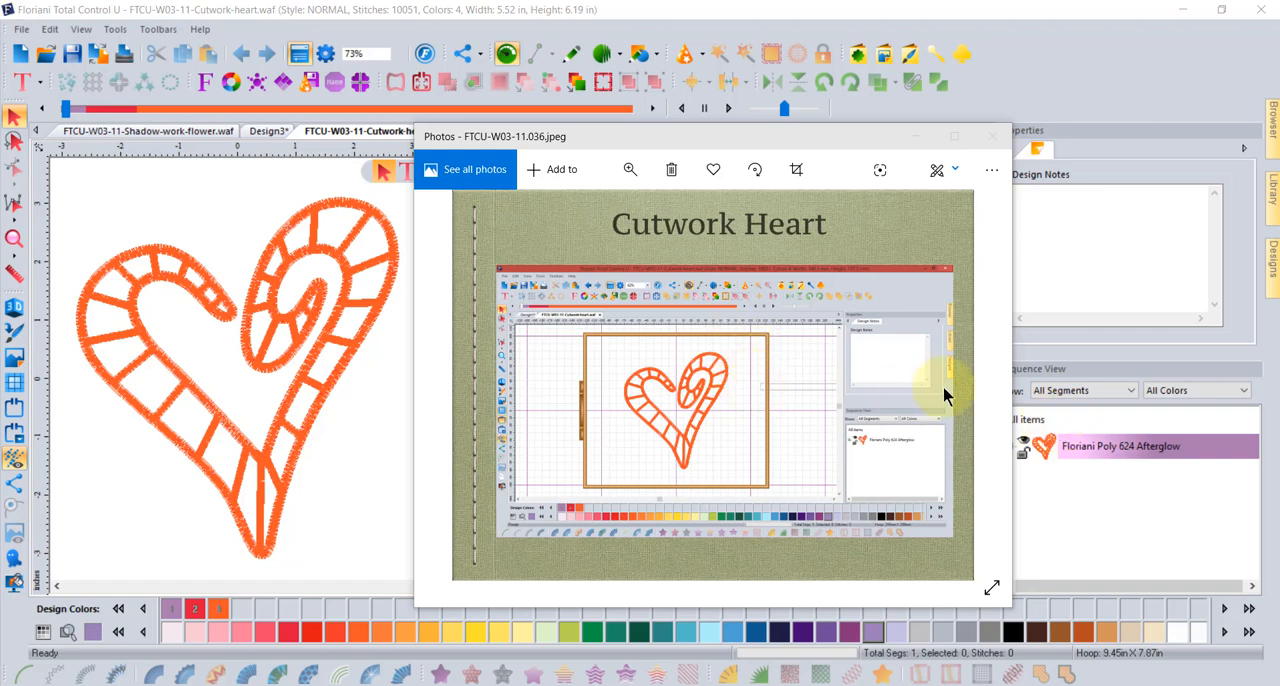
- Look through the Cutwork Heart photos up to FTCU-W03-11.040.jpeg and return to Floriani Total Control U
left_click(968, 386)
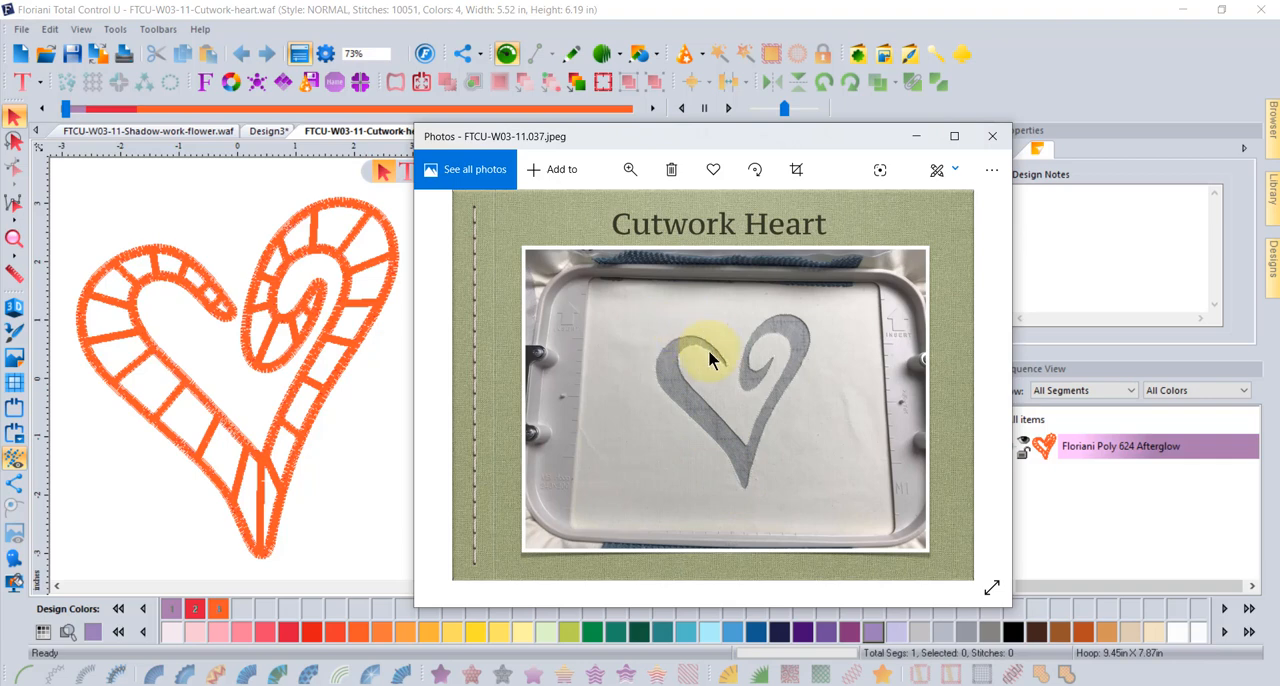
mouse_move(973, 383)
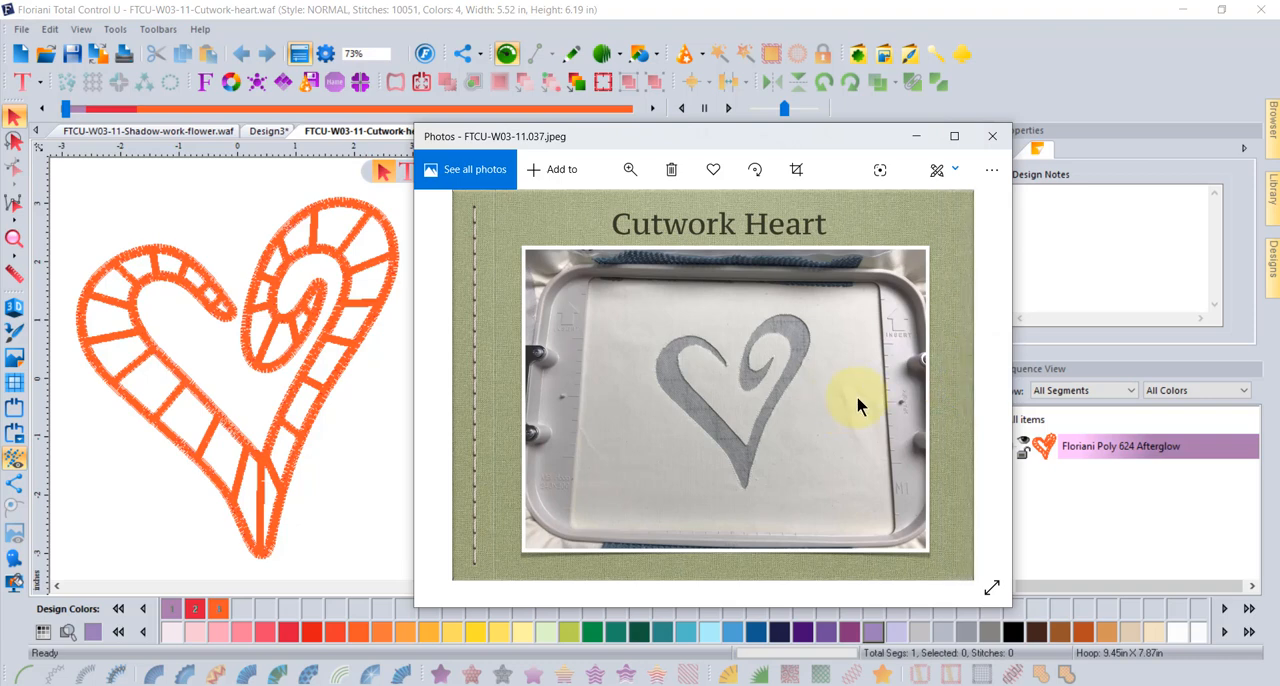
left_click(966, 383)
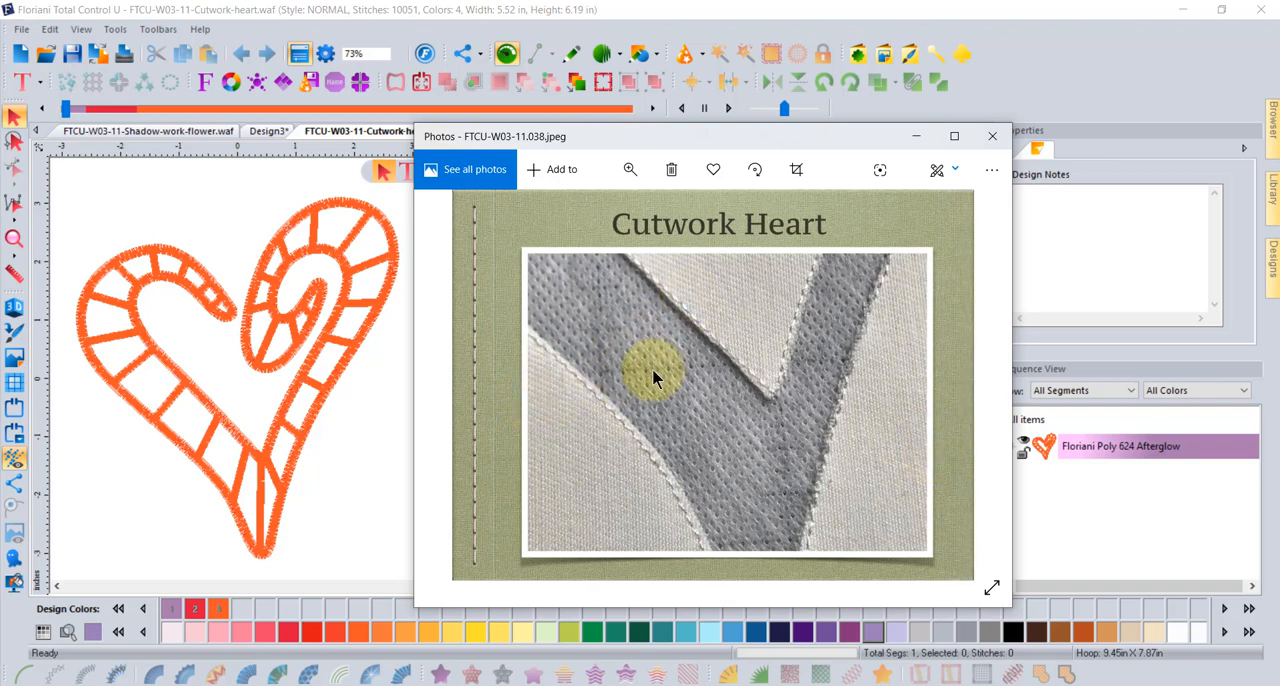
left_click(966, 386)
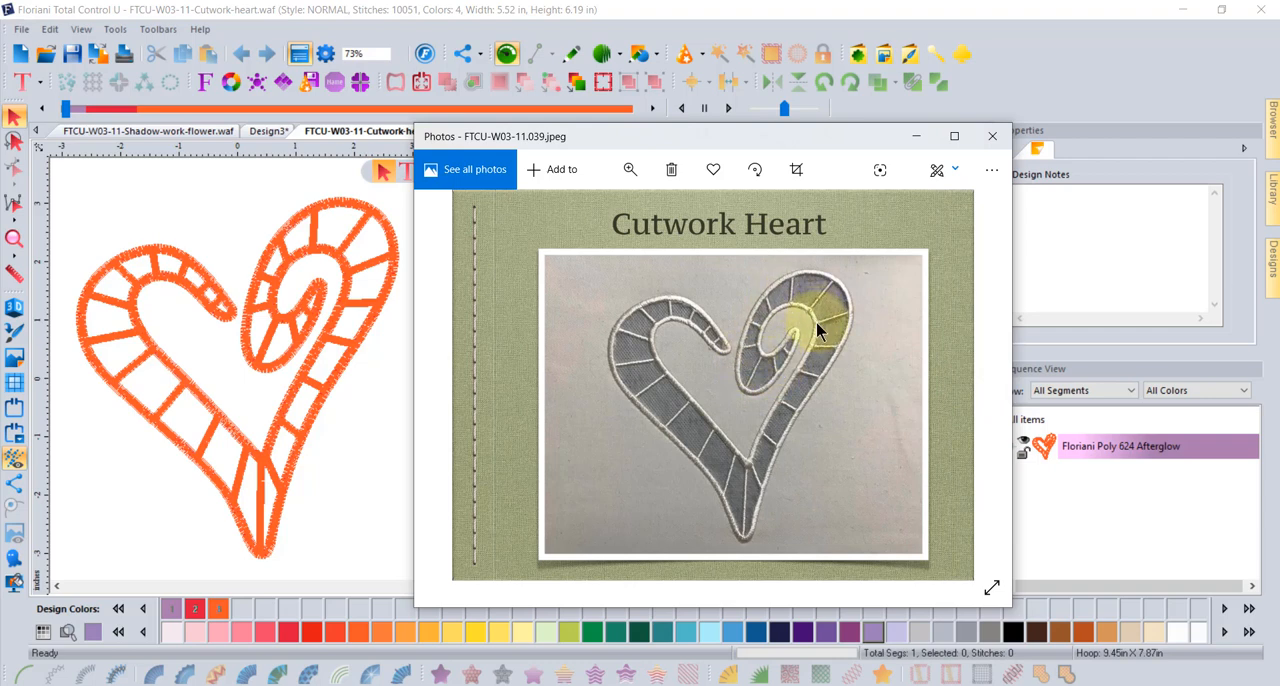
left_click(966, 385)
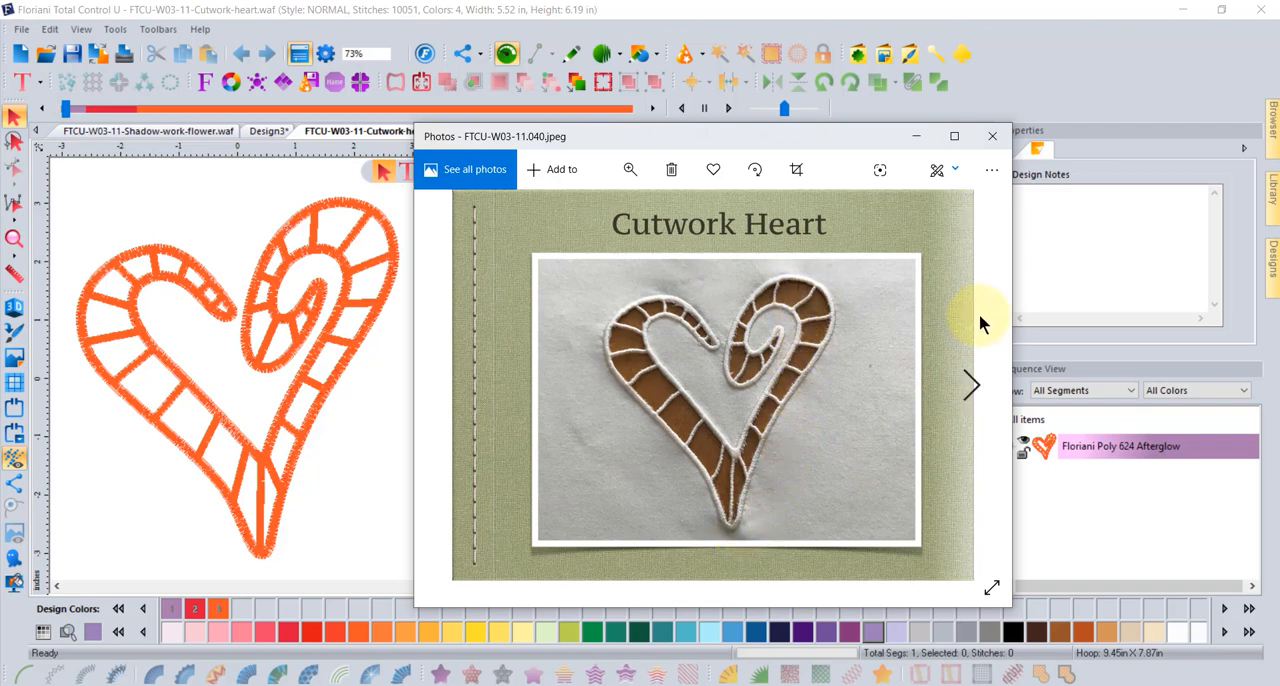
left_click(1107, 70)
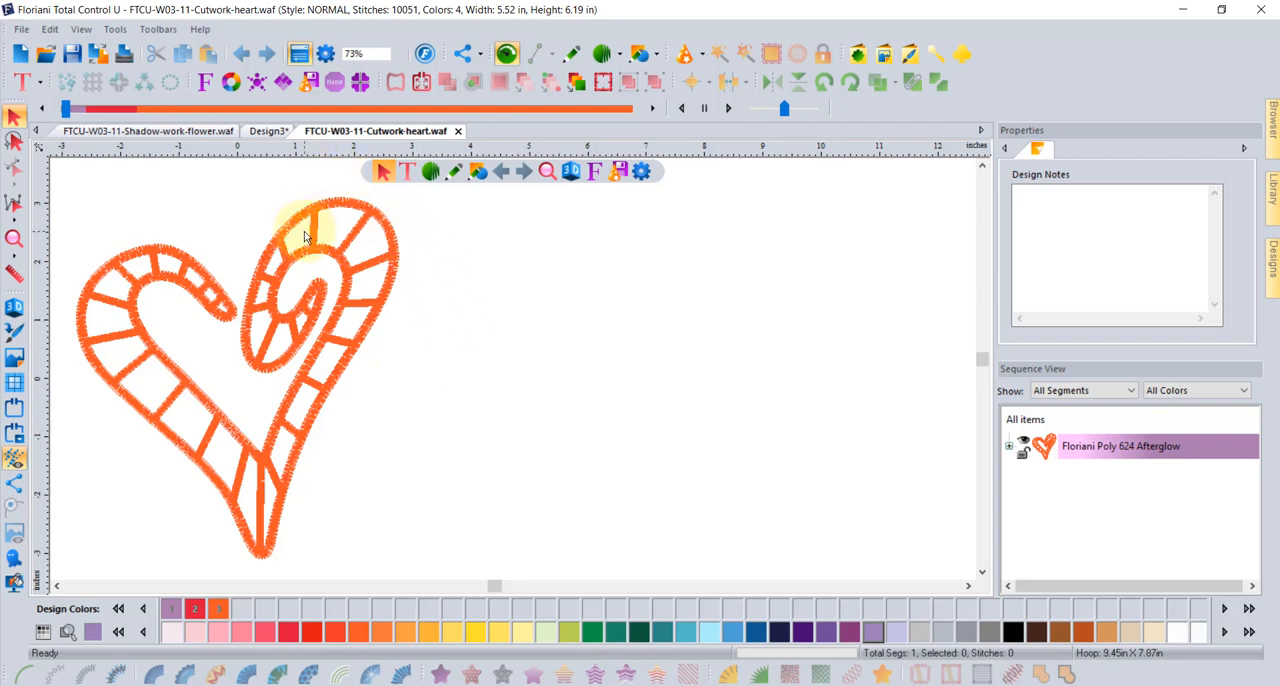
- Insert the curled heart from the Custom Shapes folder and place it beside the existing cutwork heart
left_click(859, 55)
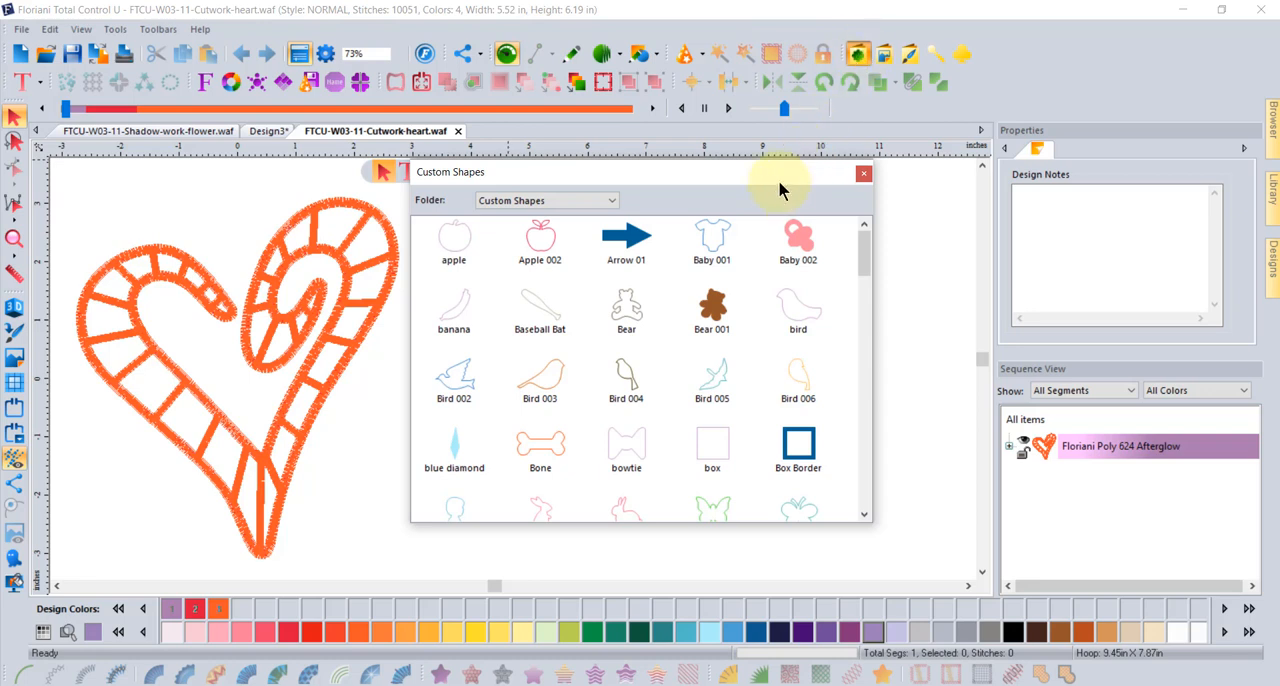
left_click_drag(774, 177, 826, 123)
left_click_drag(914, 190, 909, 333)
double_click(751, 284)
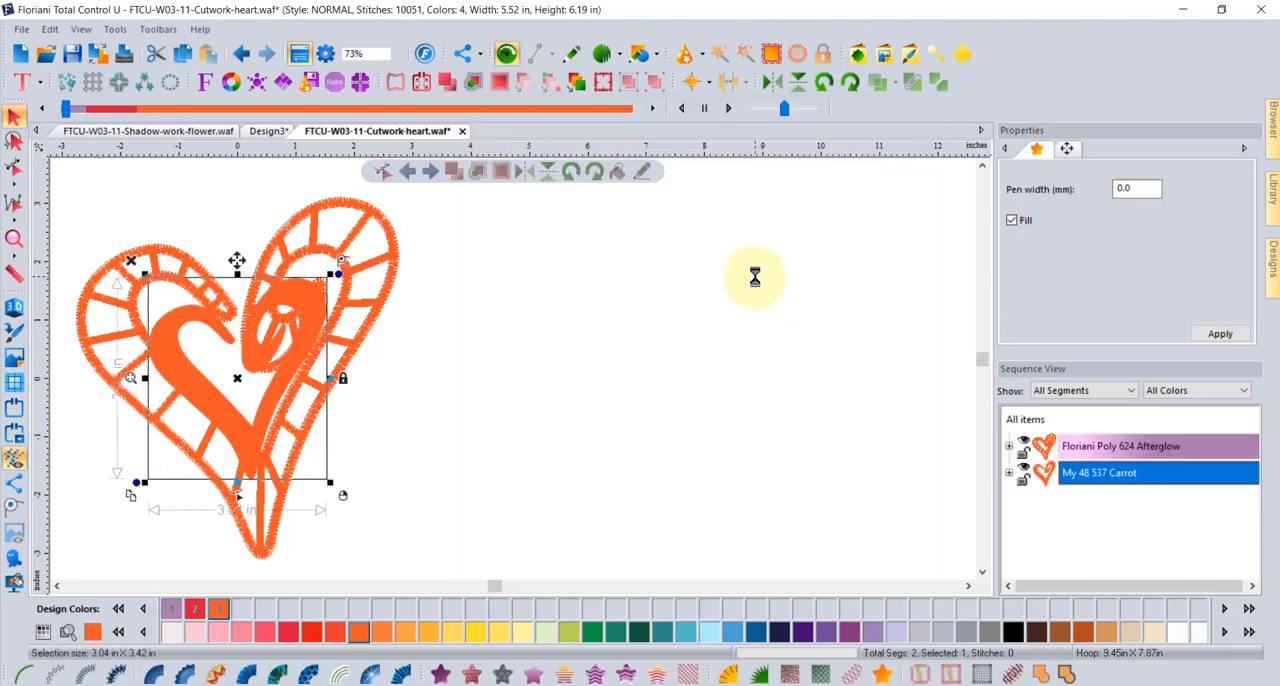
left_click_drag(300, 320, 580, 250)
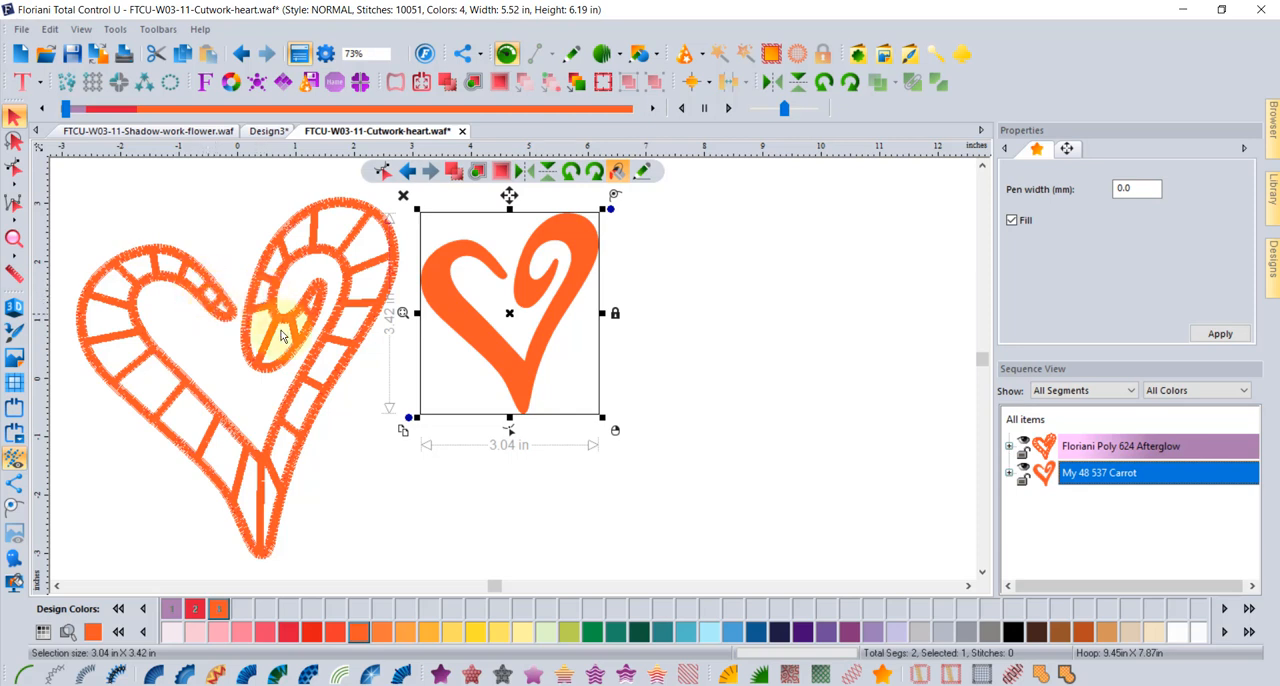
- Enlarge the new heart to about 4.87 x 5.49 in and convert it with Auto Cutwork
left_click_drag(604, 419, 716, 537)
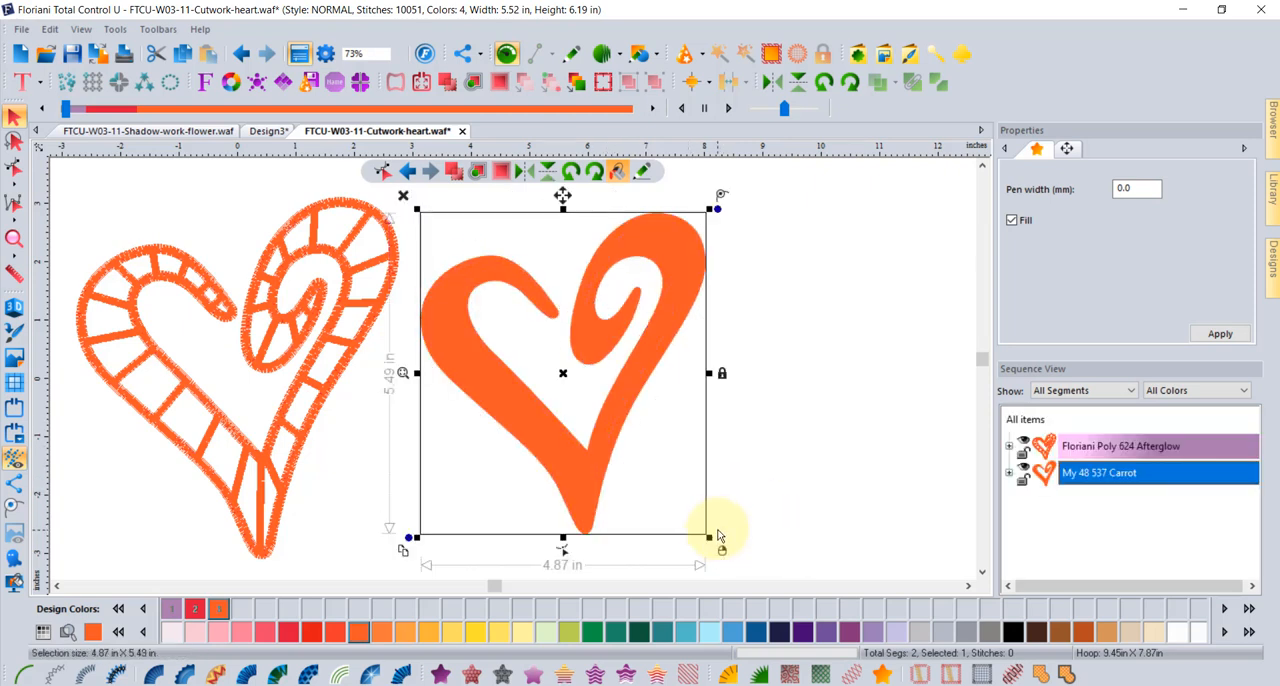
left_click(952, 676)
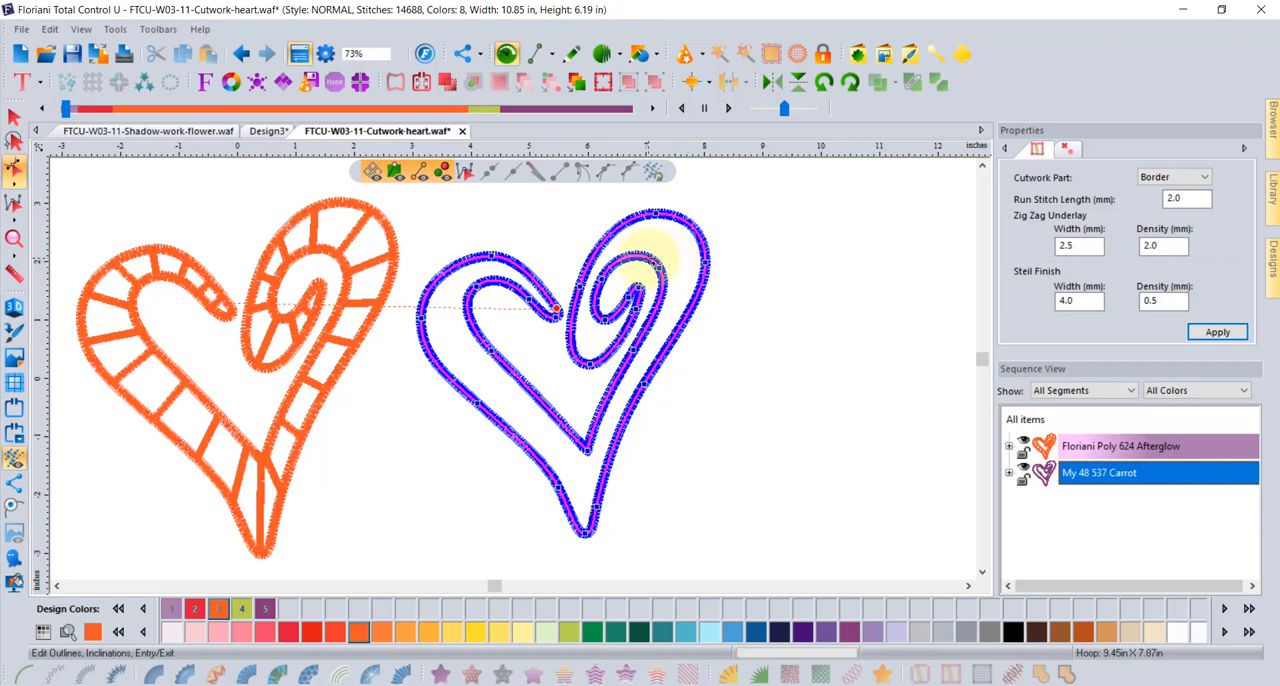
- Draw cutwork bars across the new heart's right arm, its bottom point and its lower-left arm
left_click_drag(674, 215, 584, 533)
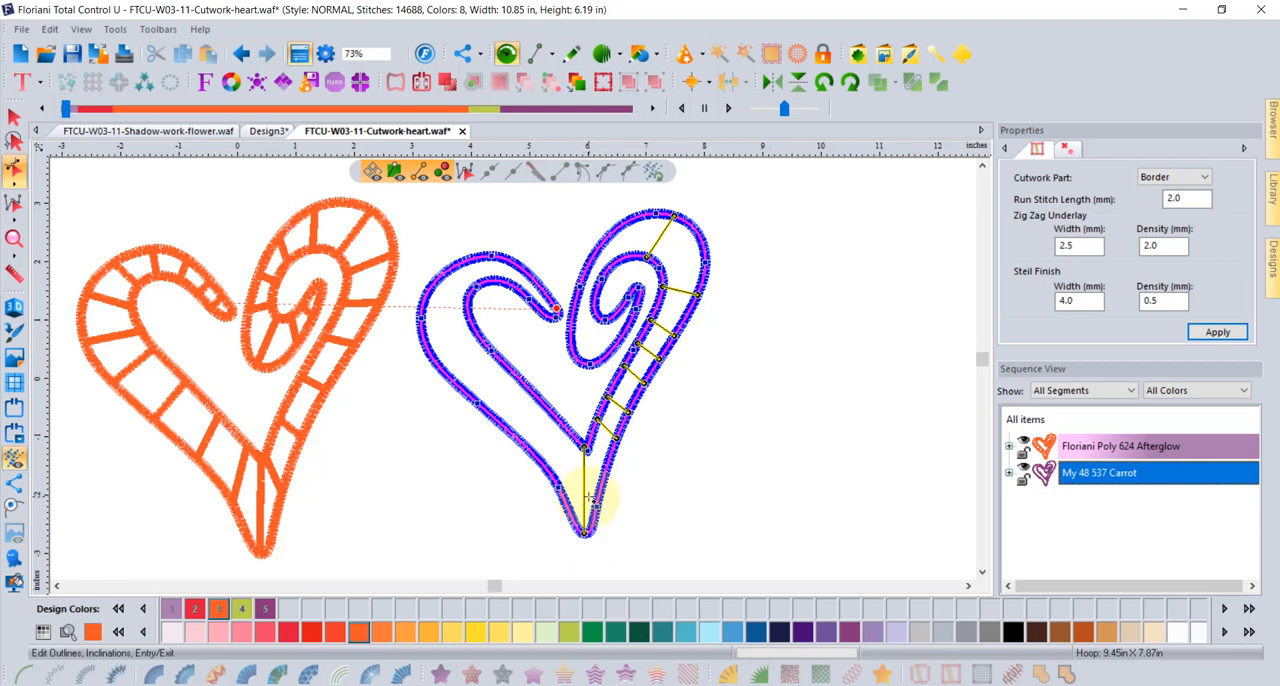
left_click_drag(571, 433, 510, 437)
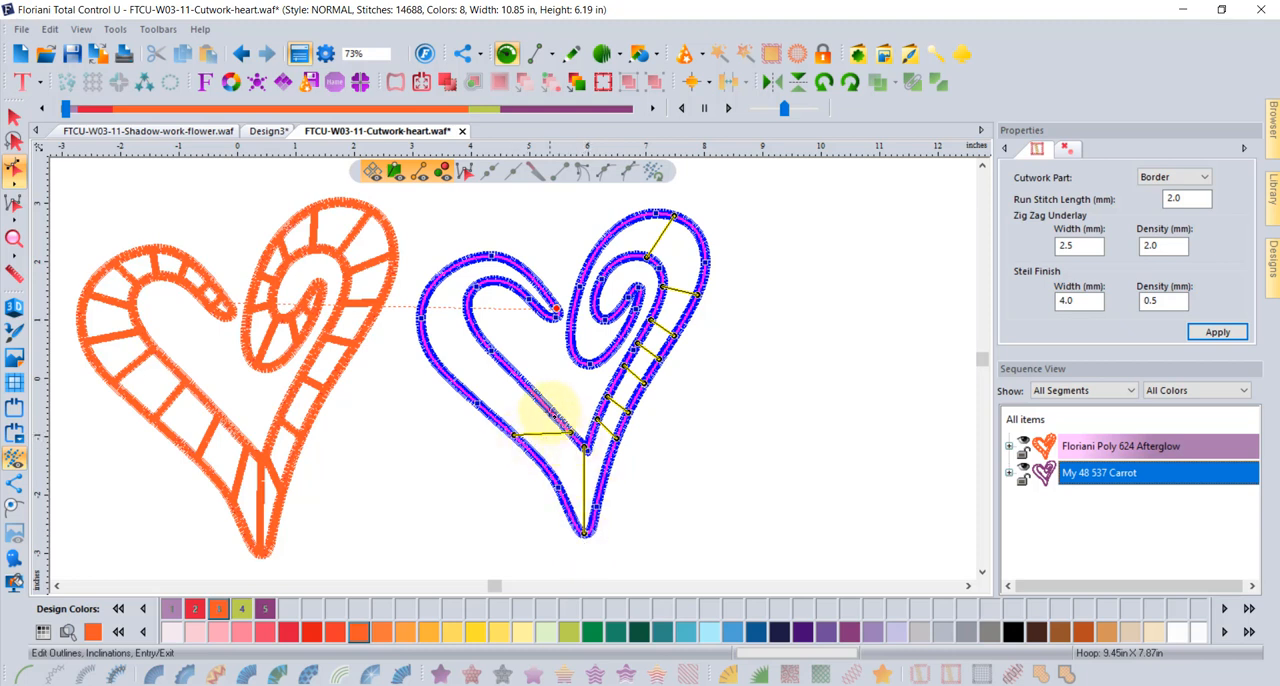
left_click_drag(550, 411, 507, 412)
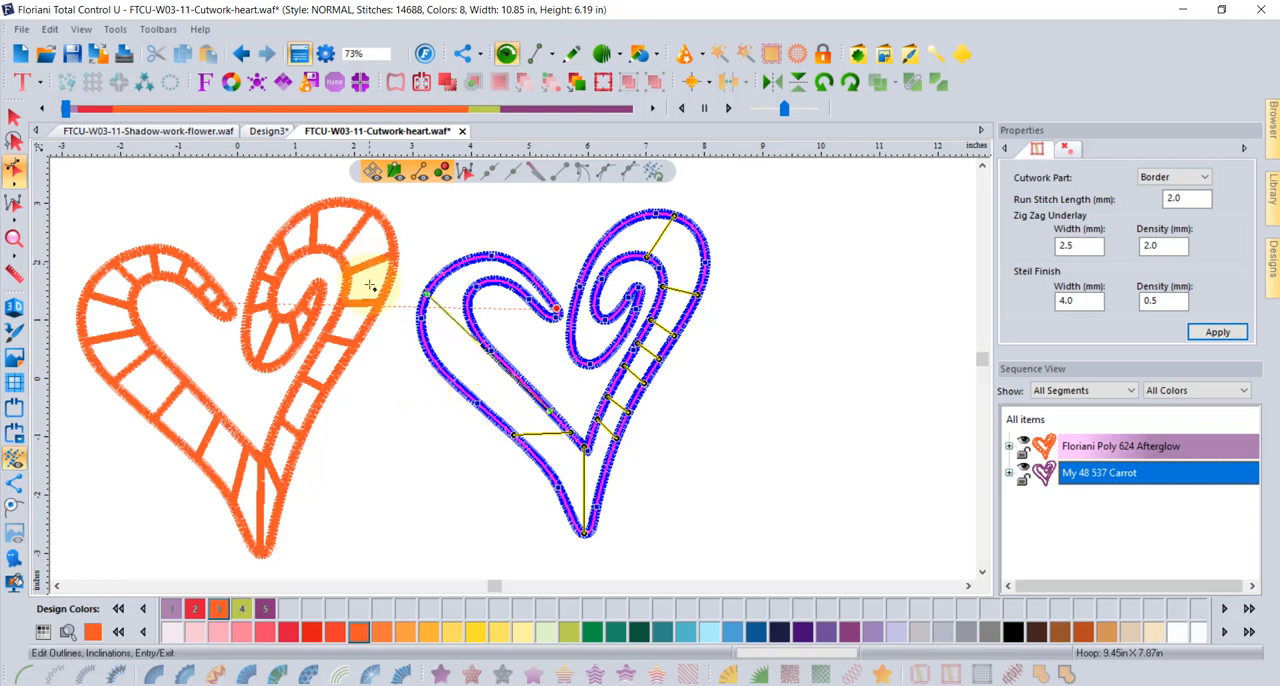
- Move the ends of the two lower-left bars so they run straight across the heart's arm
left_click(496, 427)
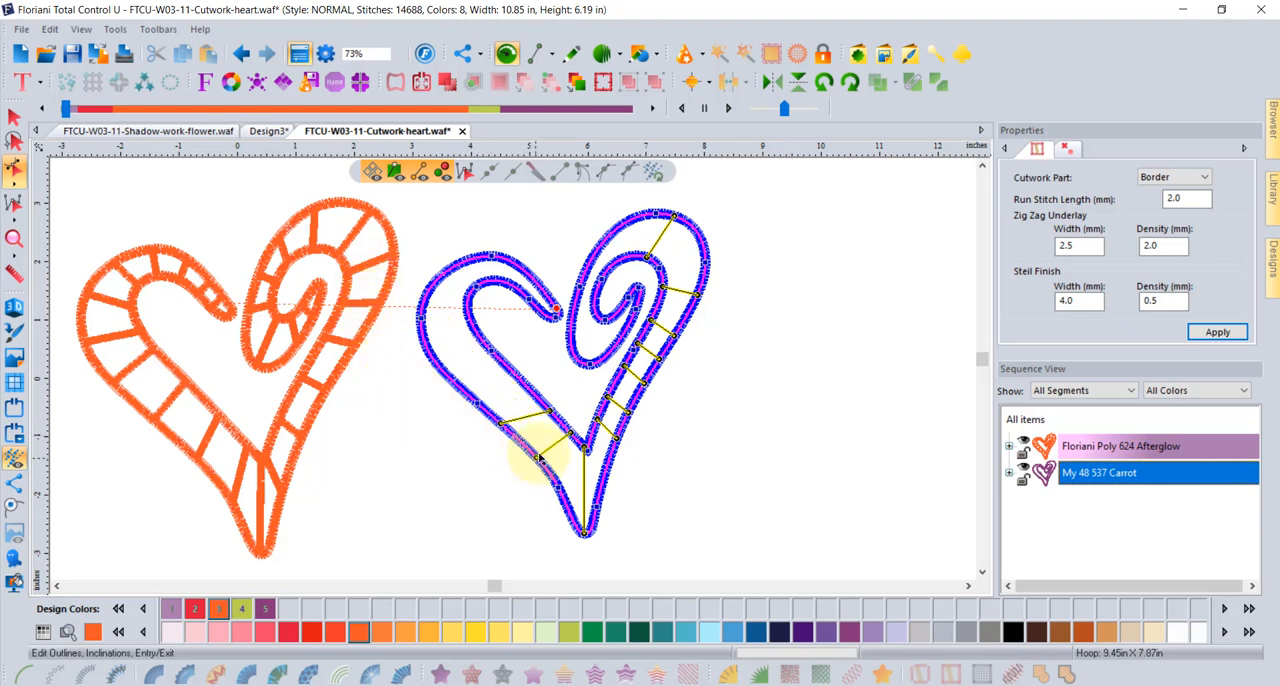
left_click(533, 458)
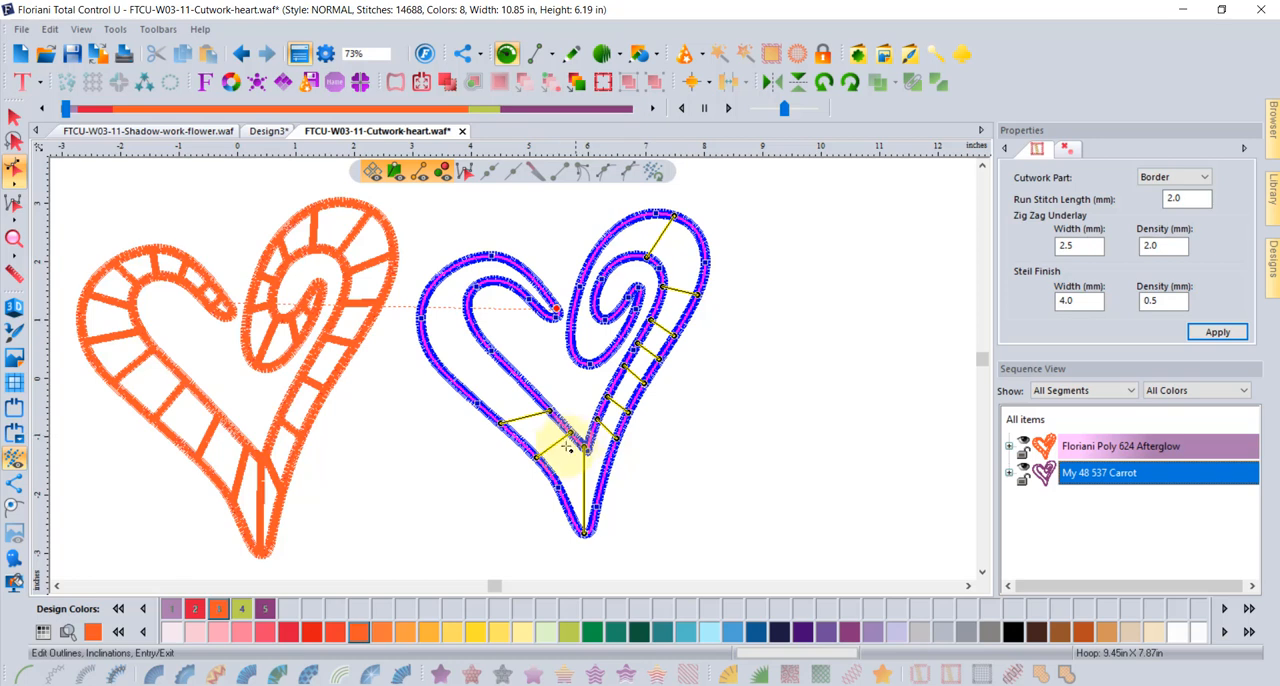
left_click(534, 396)
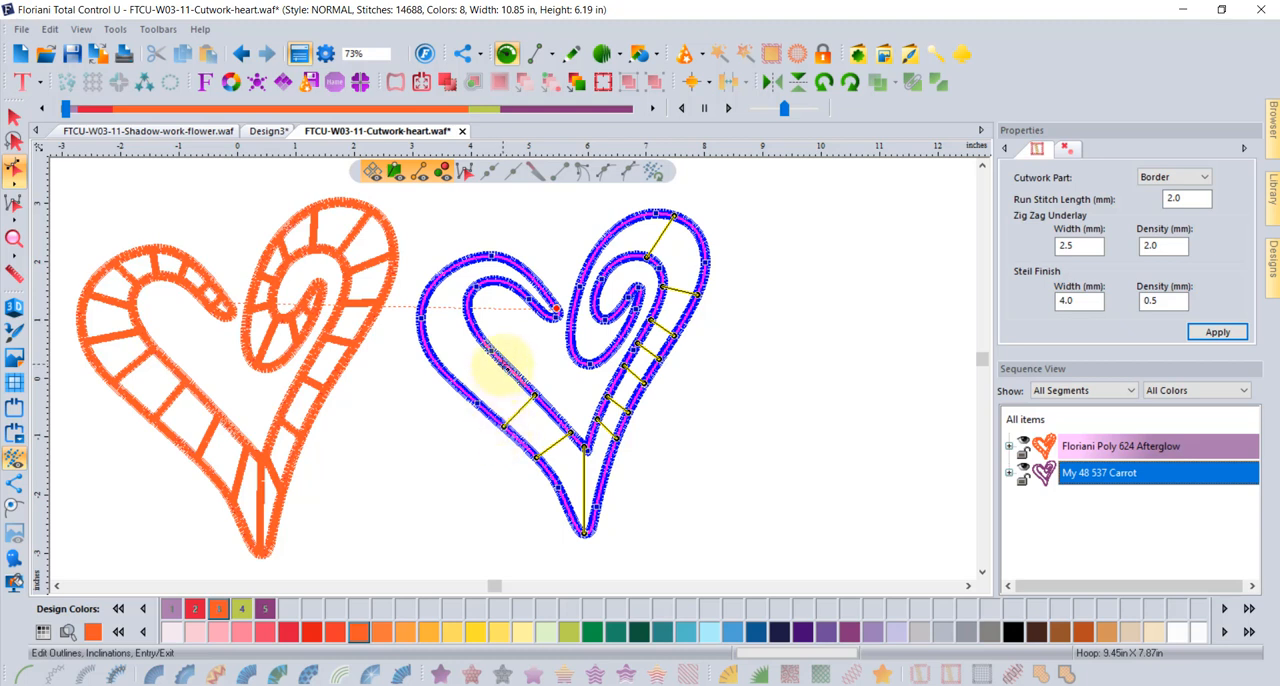
- Draw the remaining bars across the heart's left arm and right curl, and generate the cutwork stitches
left_click_drag(503, 364, 474, 399)
left_click_drag(475, 330, 425, 344)
mouse_move(467, 301)
left_mouse_down()
mouse_move(433, 285)
mouse_move(514, 264)
left_mouse_up()
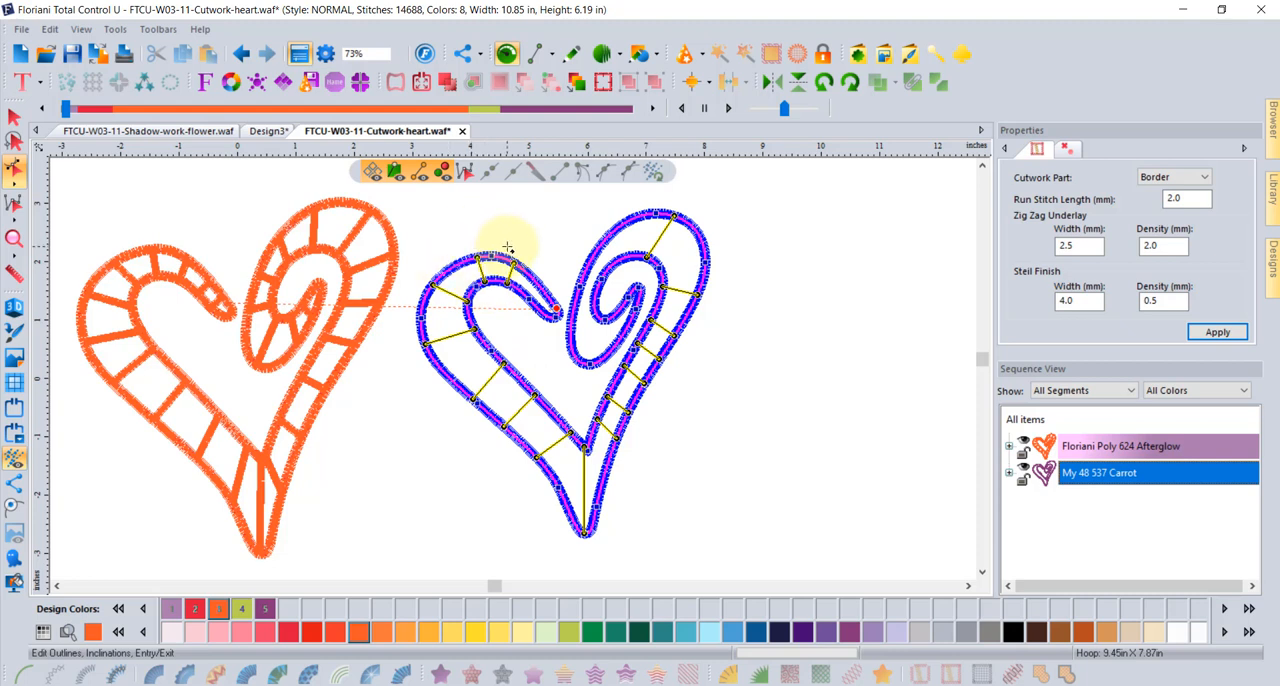
left_click_drag(611, 233, 622, 257)
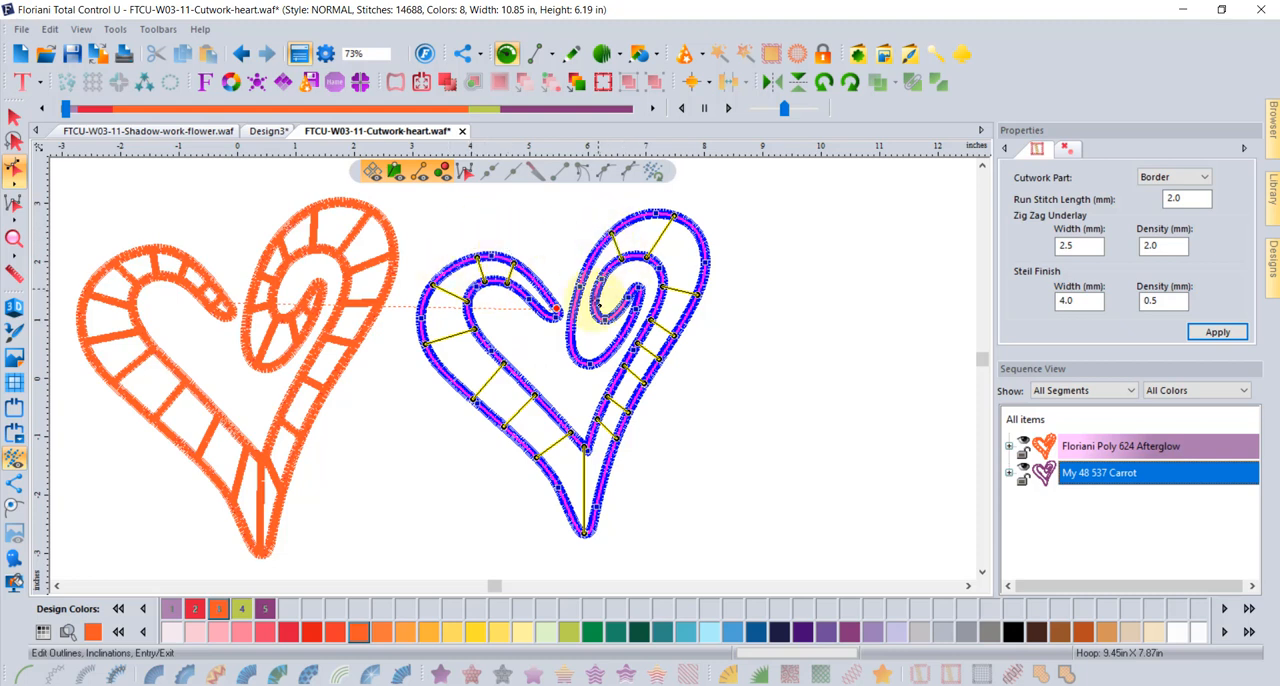
left_click_drag(599, 305, 573, 365)
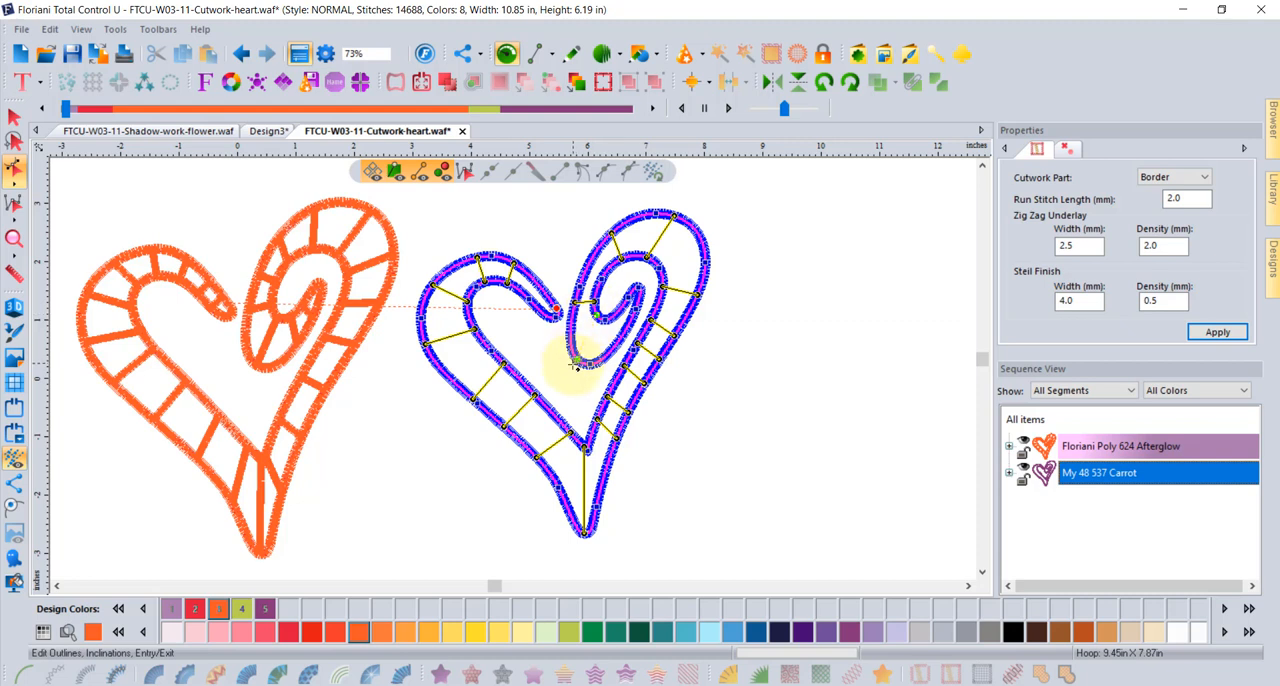
left_click_drag(613, 306, 625, 342)
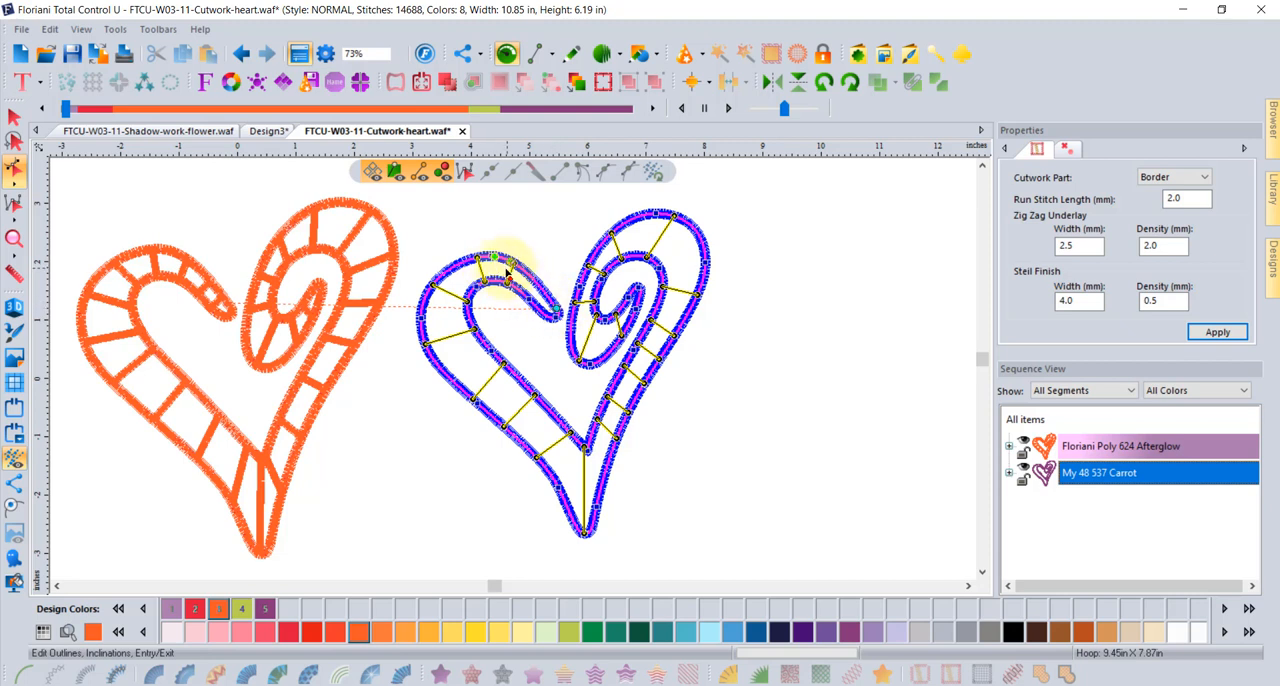
right_click(551, 226)
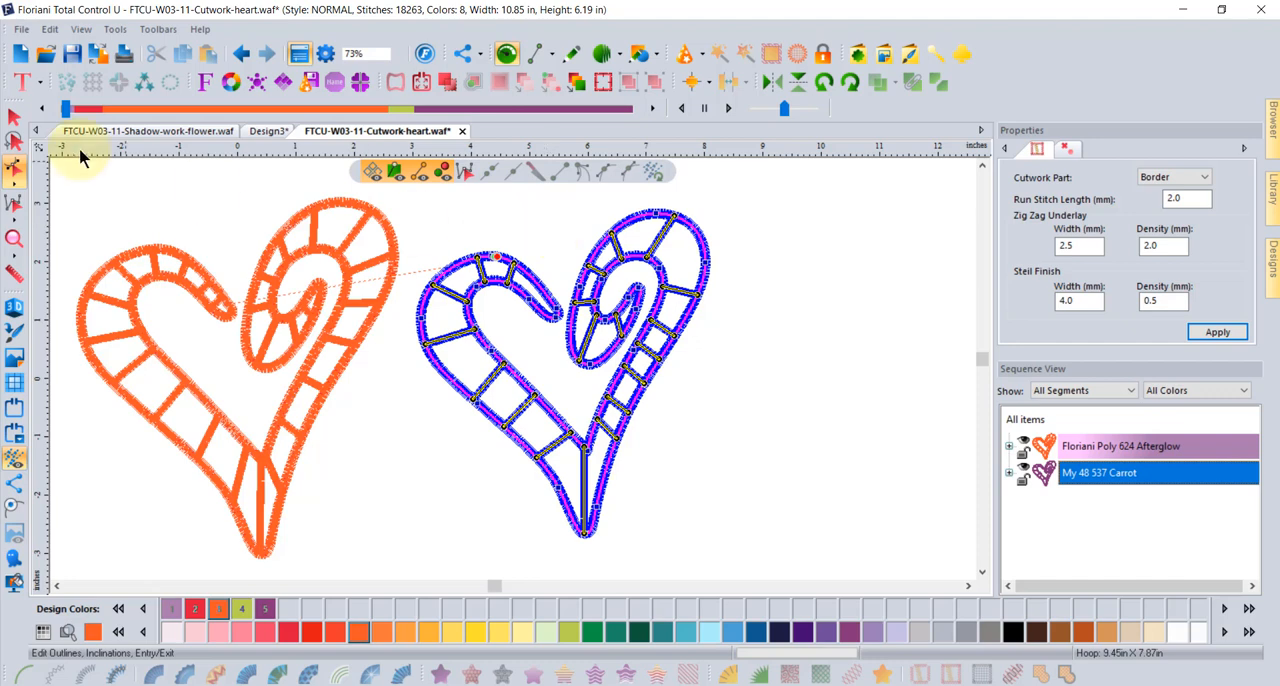
- Delete the original cutwork heart, keeping only the newly created one
left_click(15, 118)
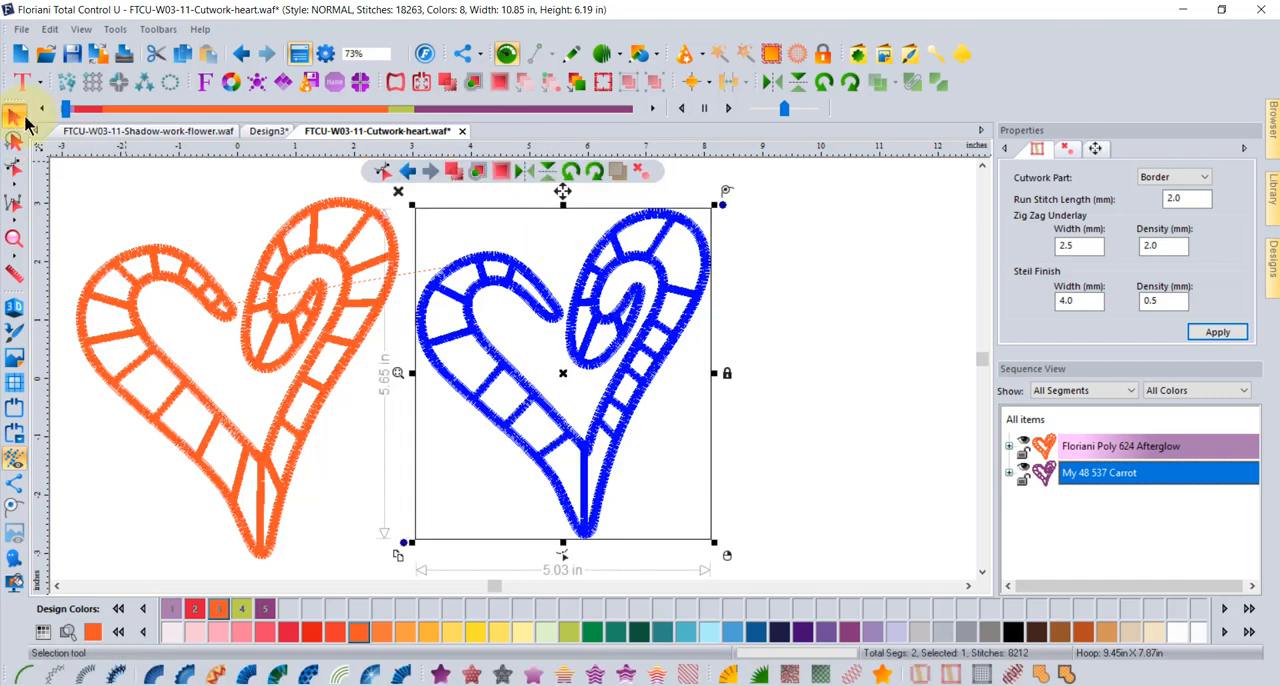
left_click(829, 345)
left_click(320, 207)
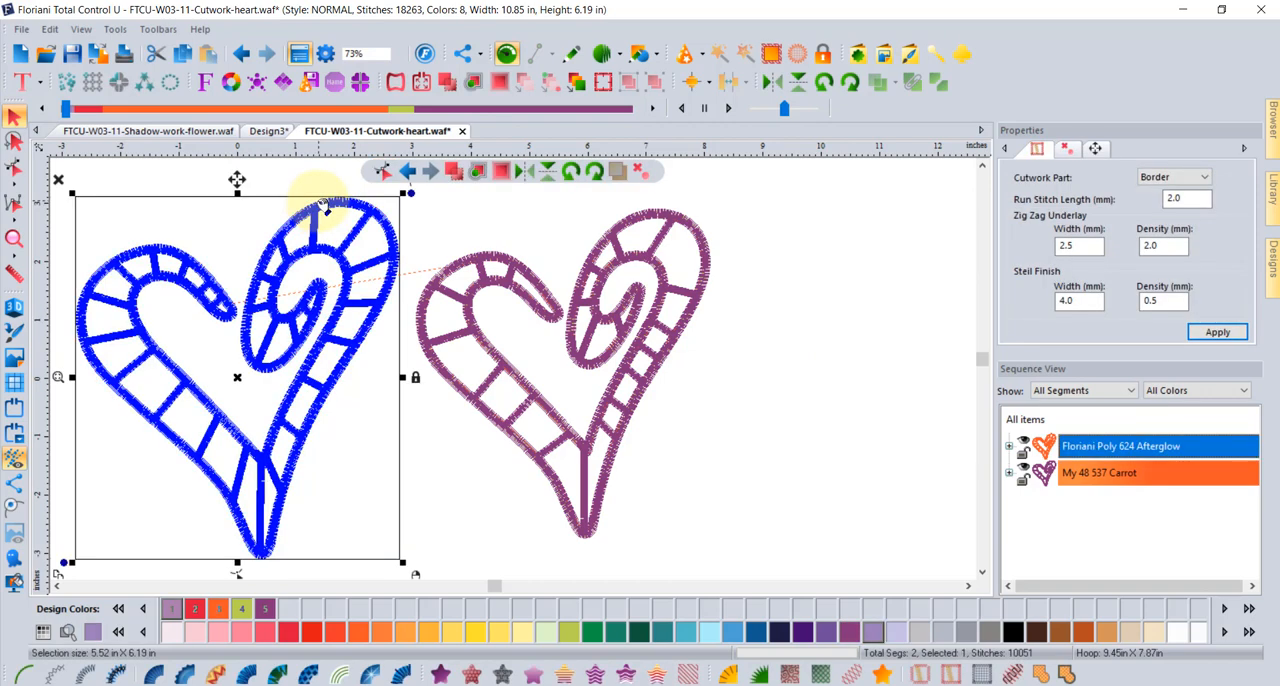
key("Delete")
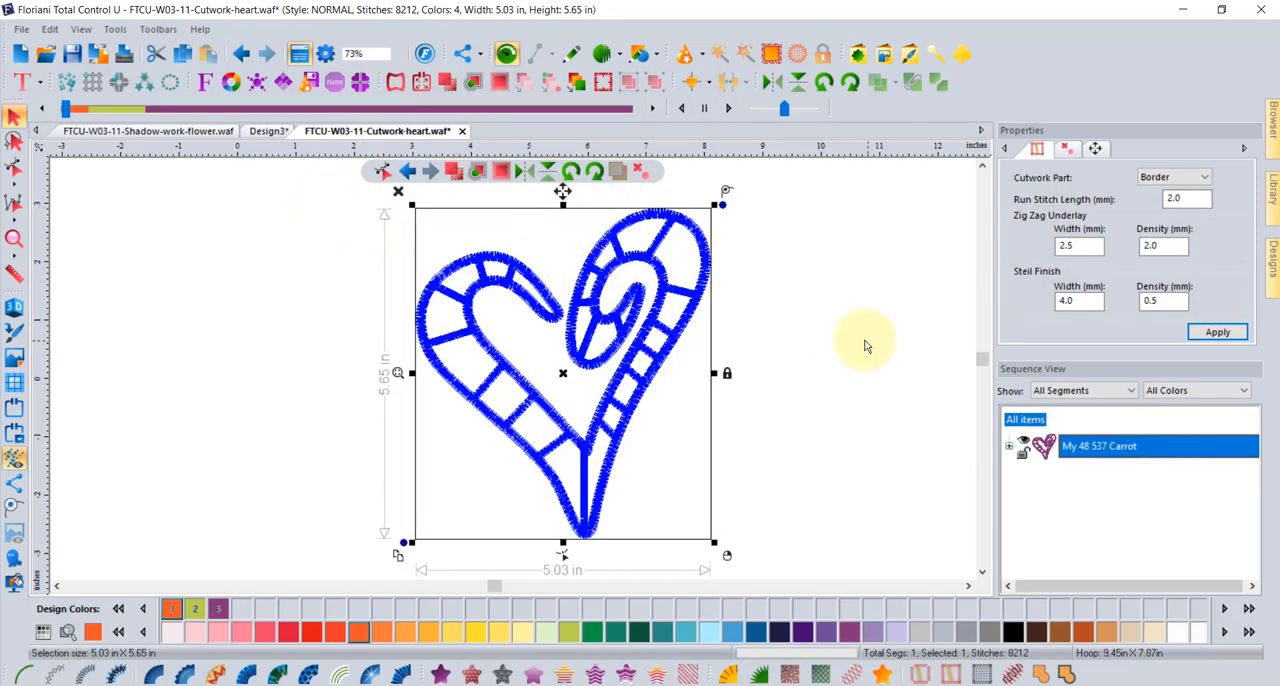
left_click(866, 342)
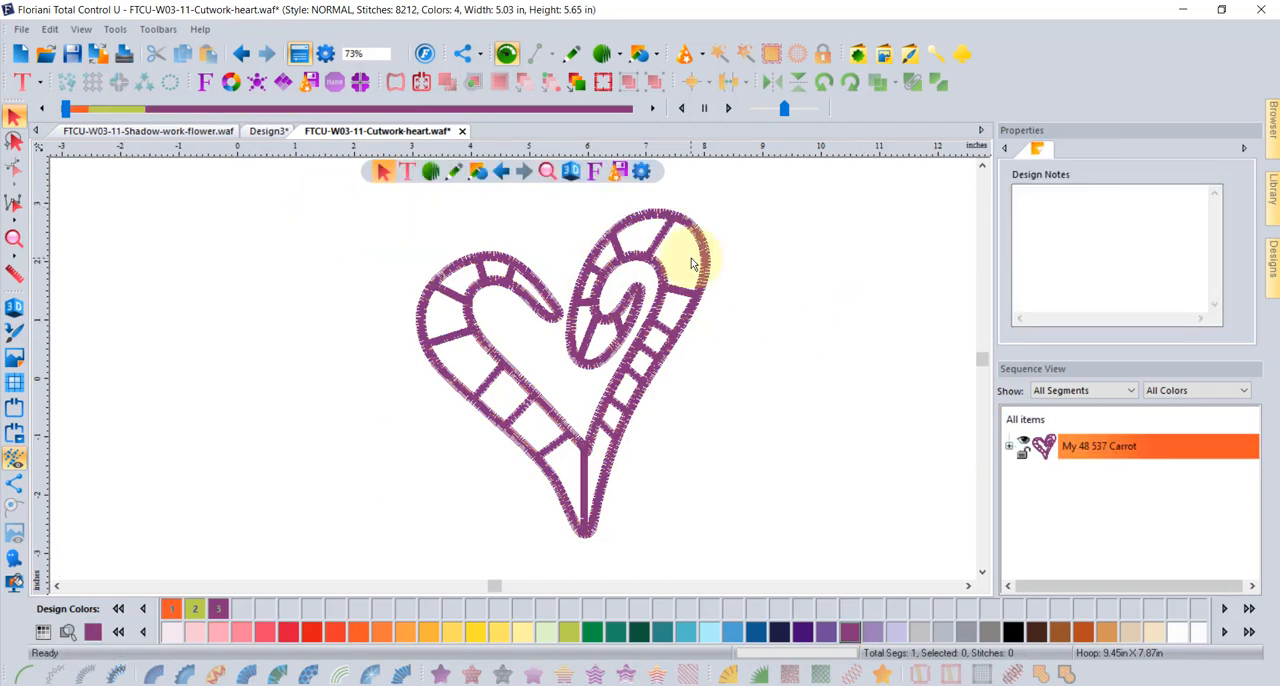
- Expand the Cutwork segment's color stops and recolor stop #3 to My 48 383 Venice Blue
left_click(1011, 447)
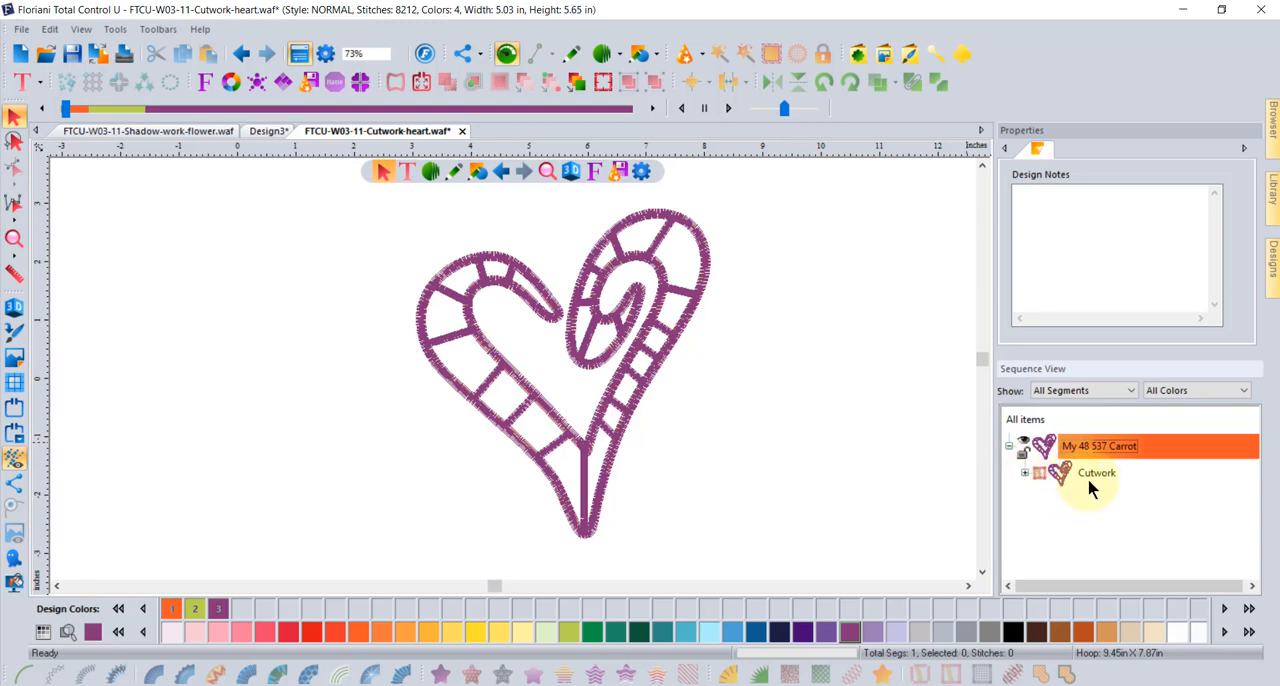
left_click(1024, 472)
left_click_drag(1249, 480, 1249, 514)
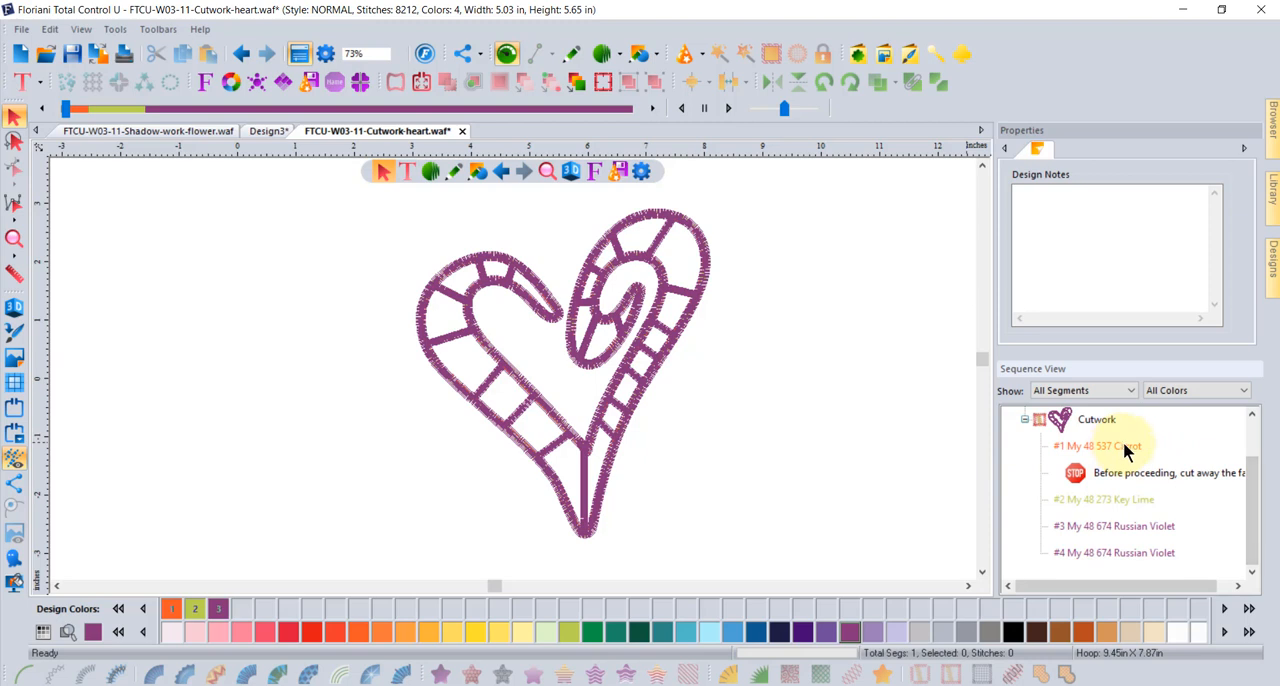
left_click(1137, 530)
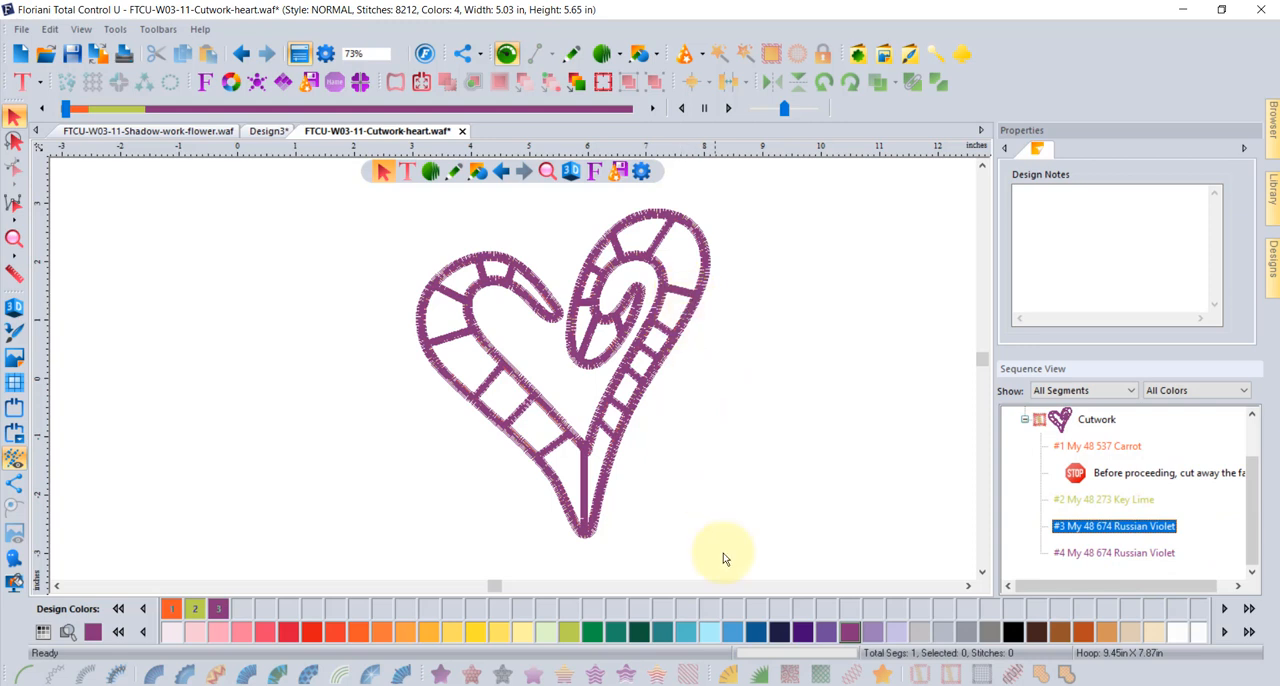
left_click(708, 636)
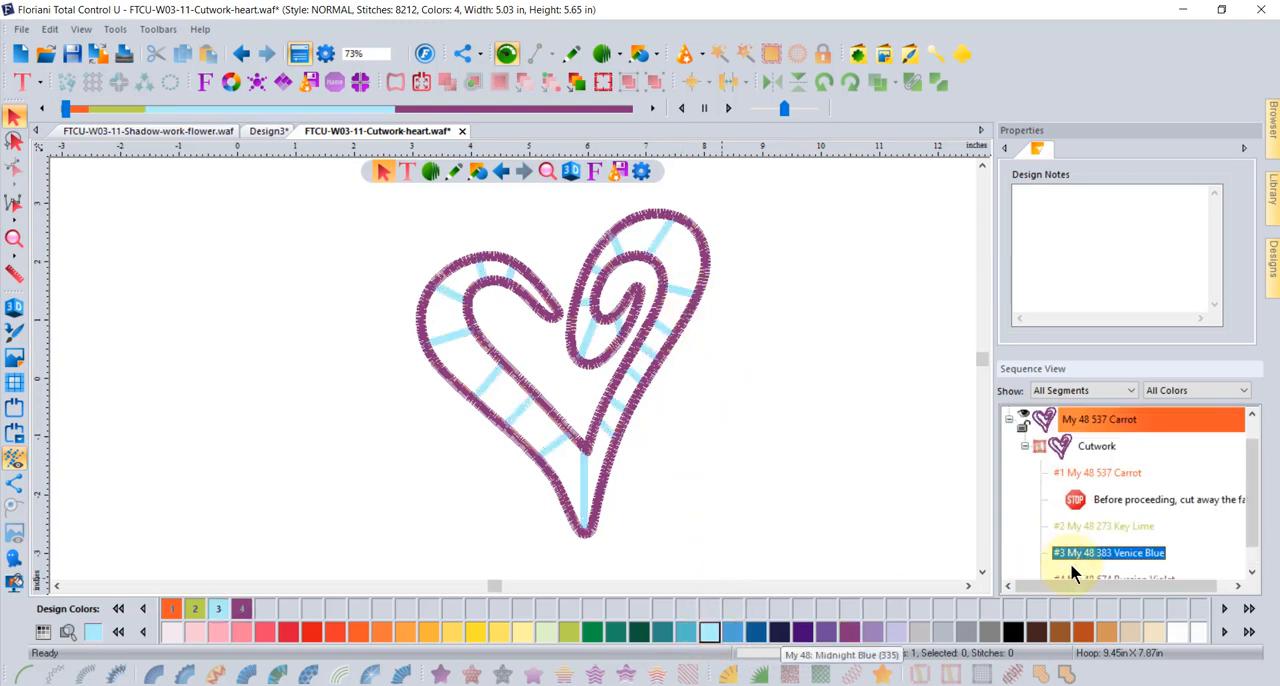
- Recolor the Cutwork segment's stop #1 to My 48 544 Amber Yellow
left_click_drag(1246, 480, 1248, 520)
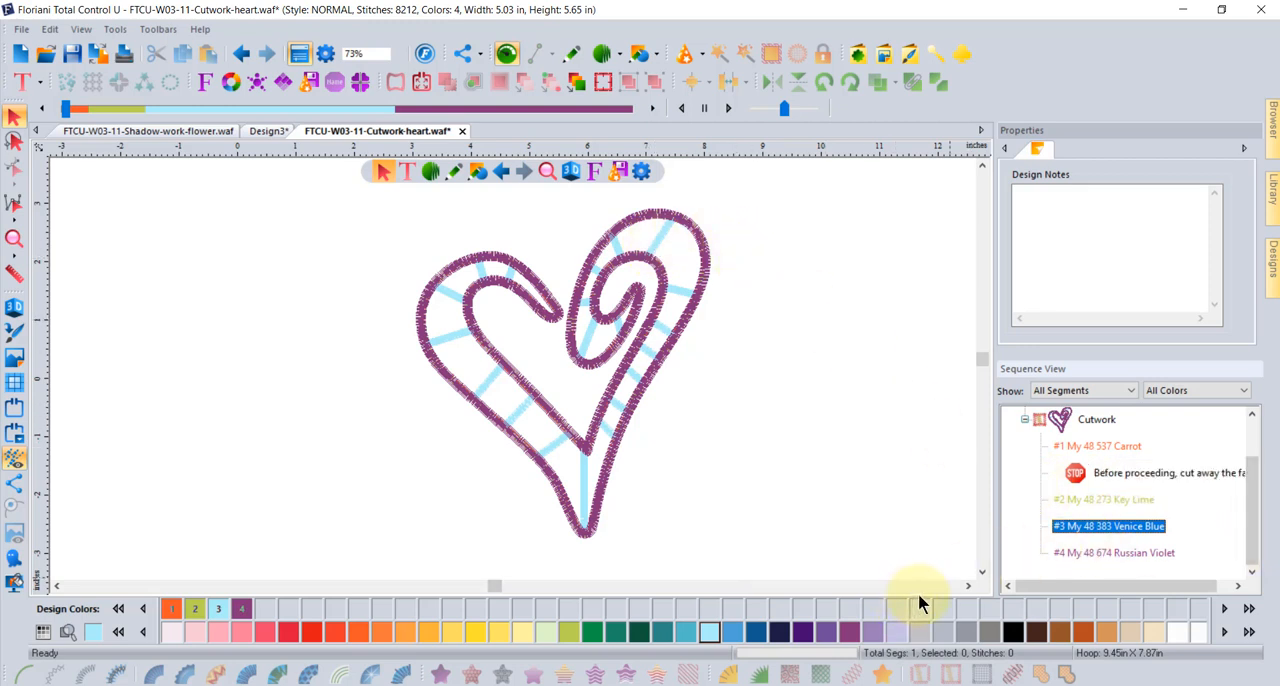
left_click(1122, 447)
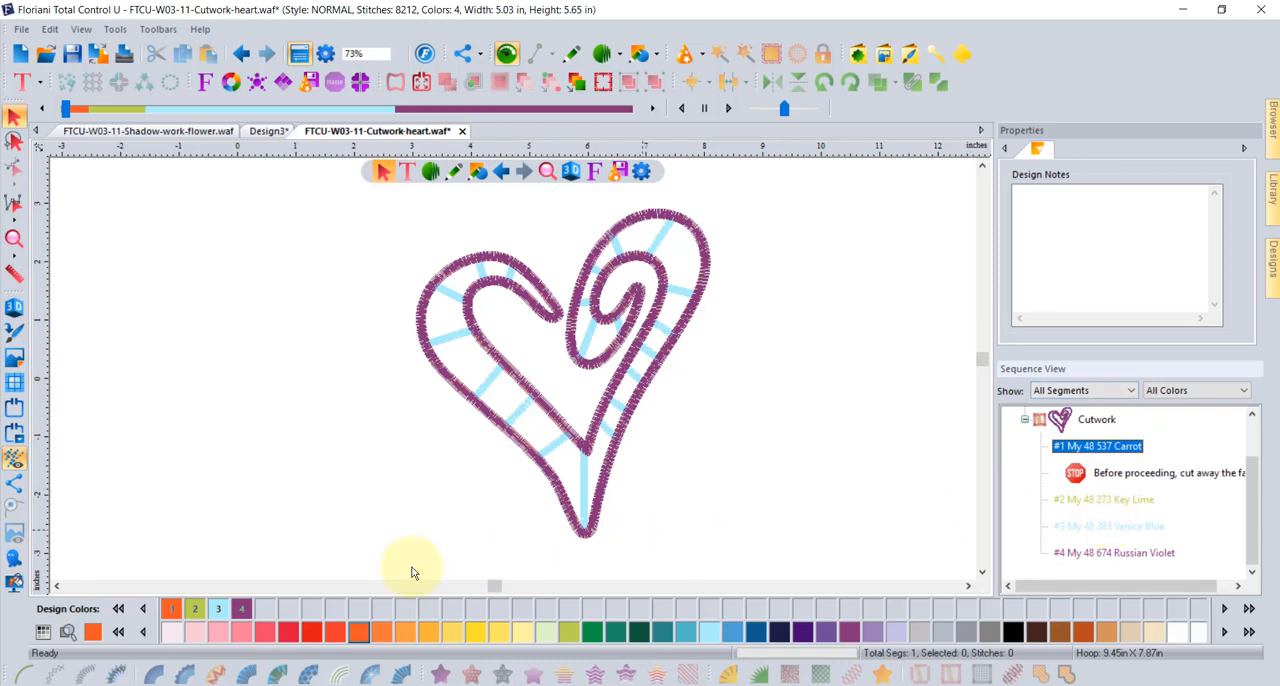
left_click(477, 631)
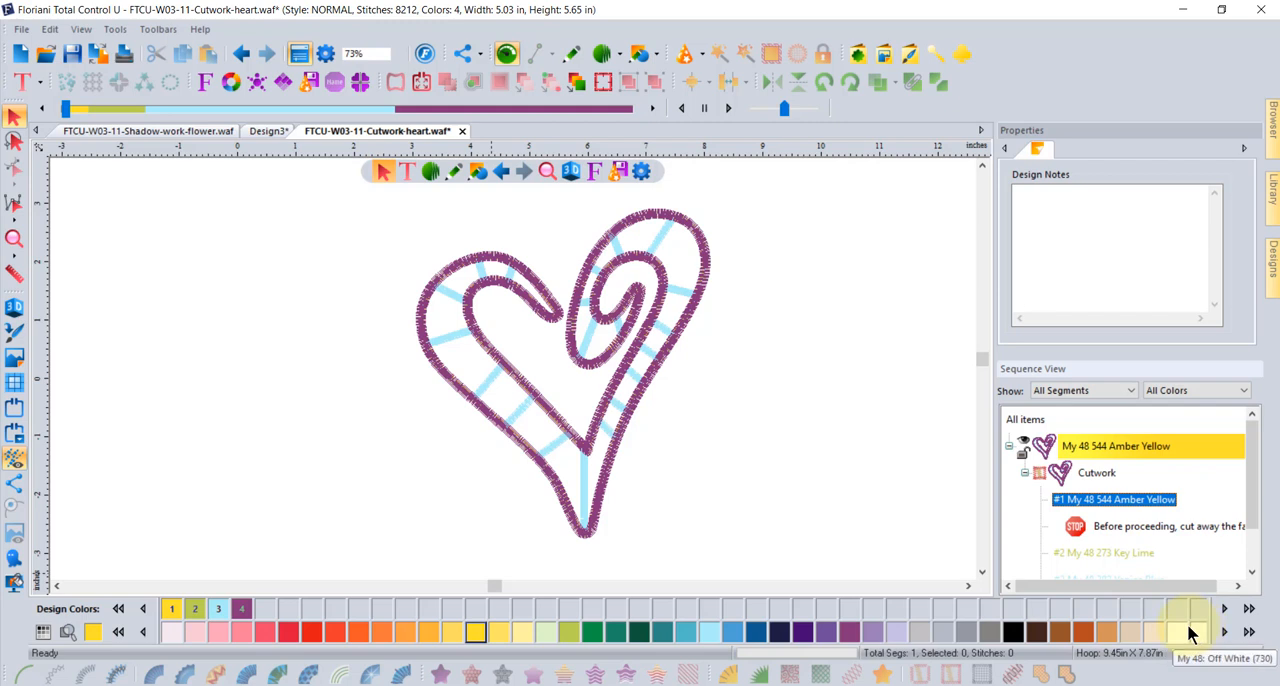
- Switch the thread chart to Floriani Poly
left_click(42, 633)
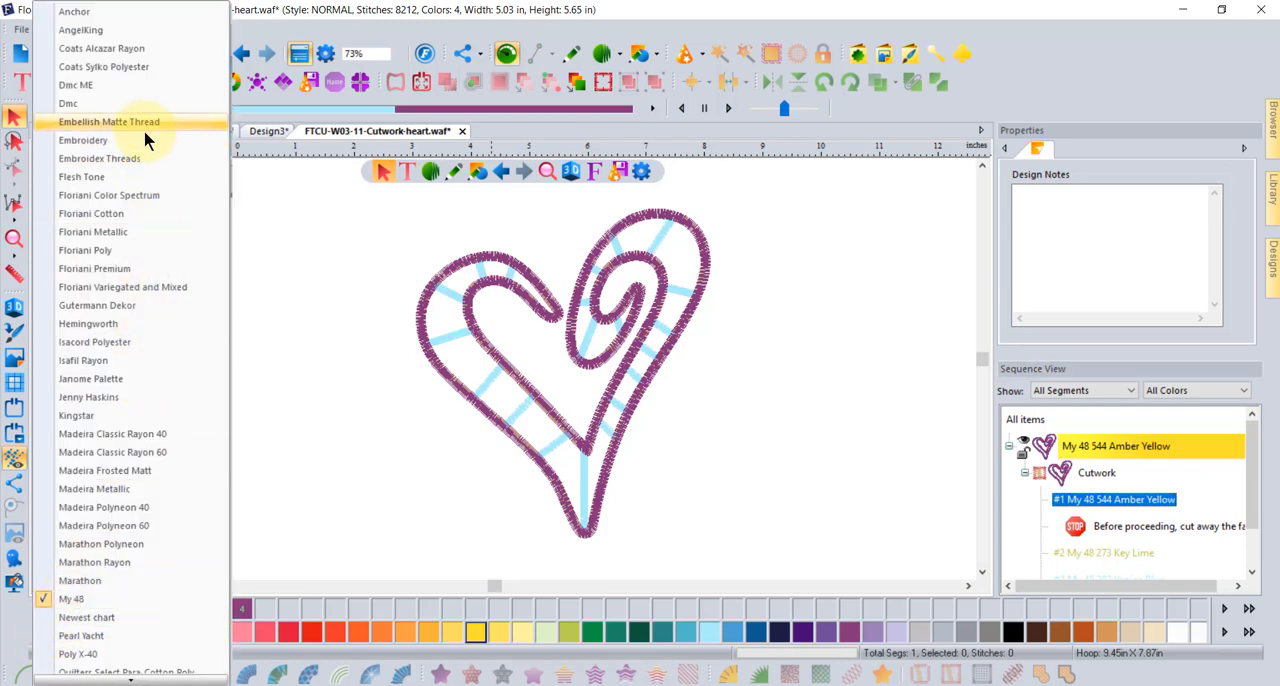
left_click(128, 256)
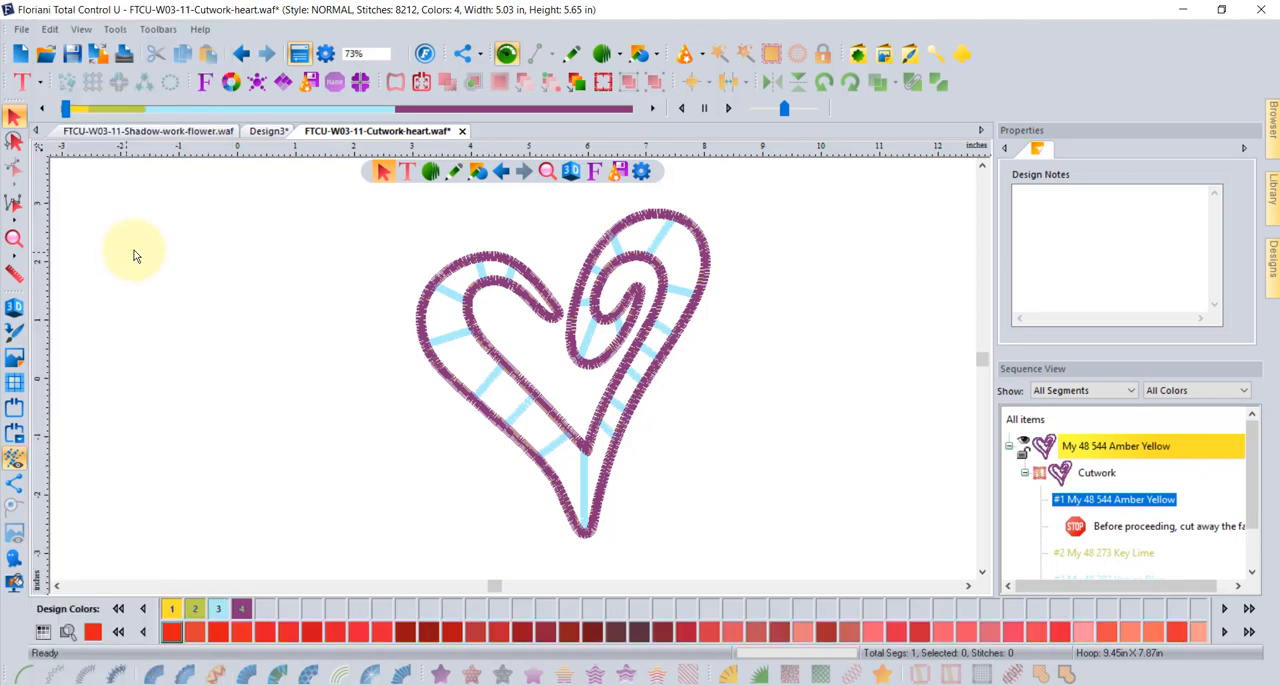
- Recolor the Cutwork segment's stop #1 to Floriani Poly 2 Firefly
left_click(1155, 505)
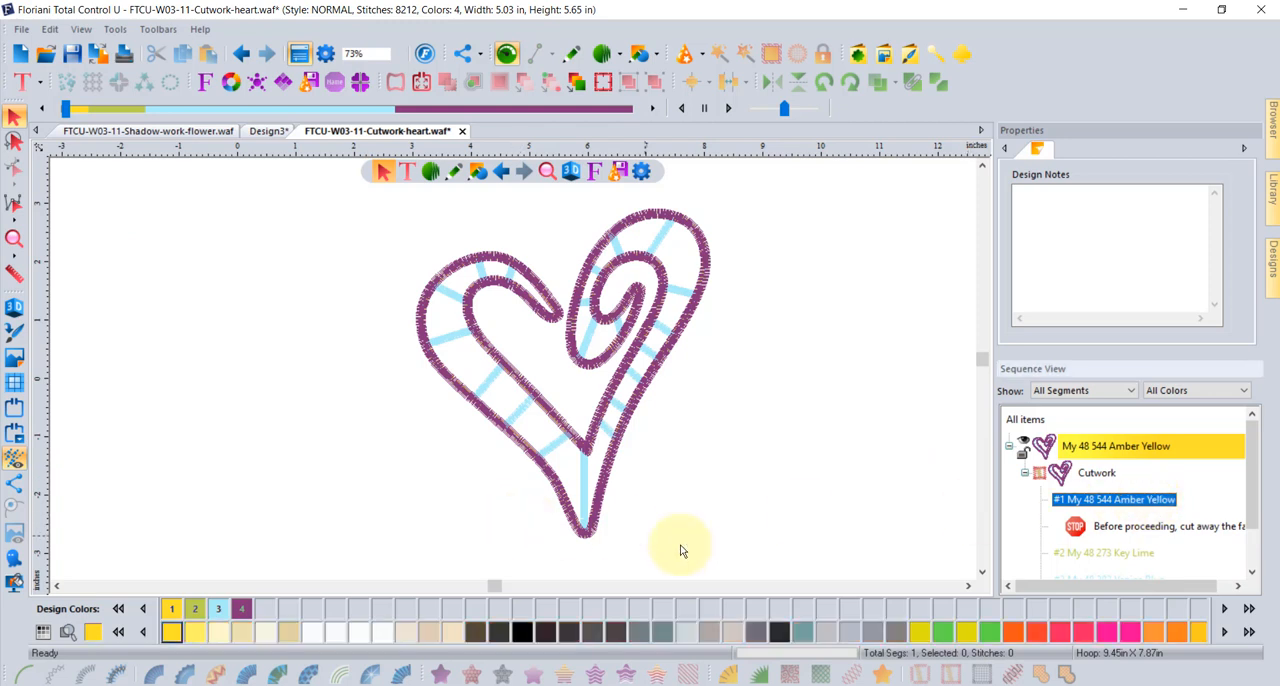
left_click(1060, 632)
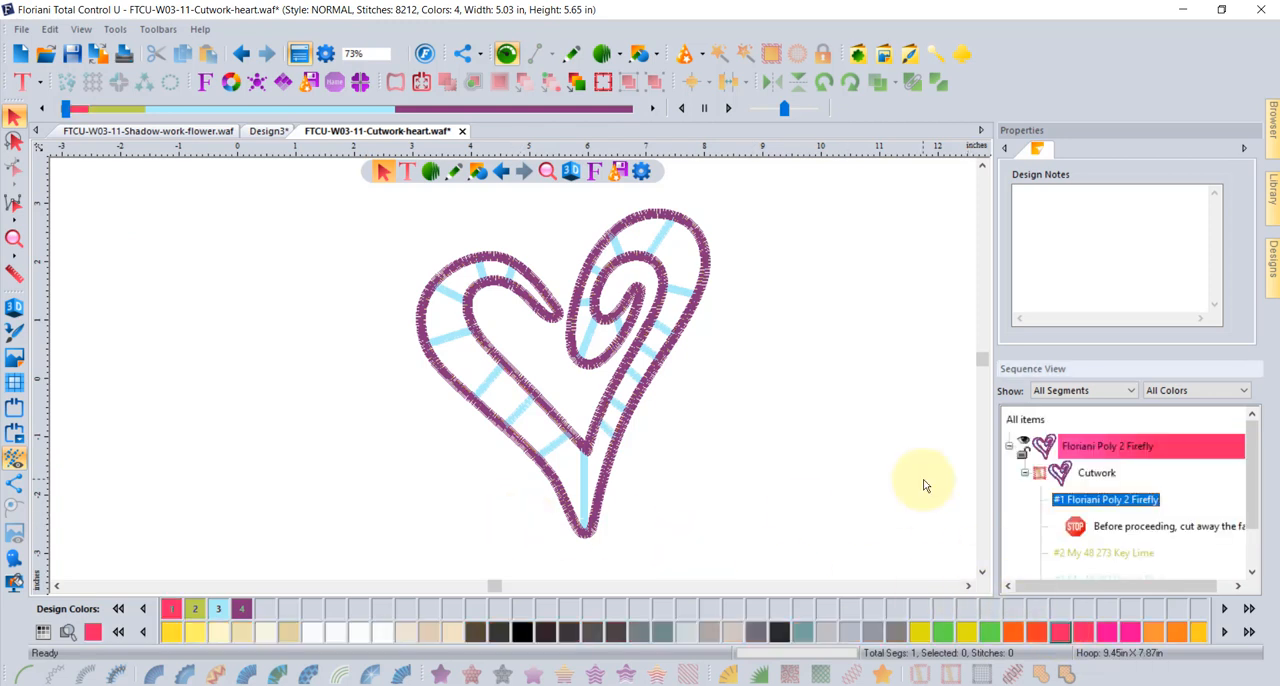
mouse_move(1249, 443)
left_mouse_down()
mouse_move(1249, 509)
mouse_move(1265, 437)
left_mouse_up()
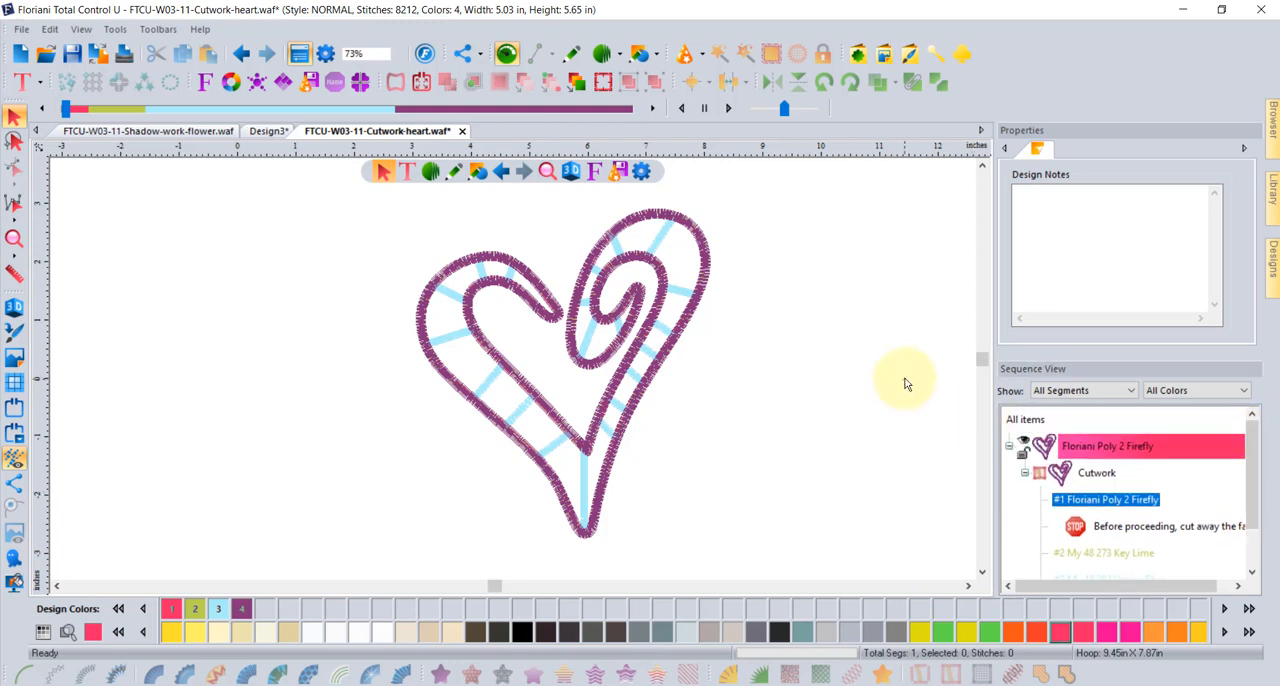
- Examine the Bridges stitch settings of the cutwork heart, including the zig zag underlay and steil finish widths and densities
left_click(698, 236)
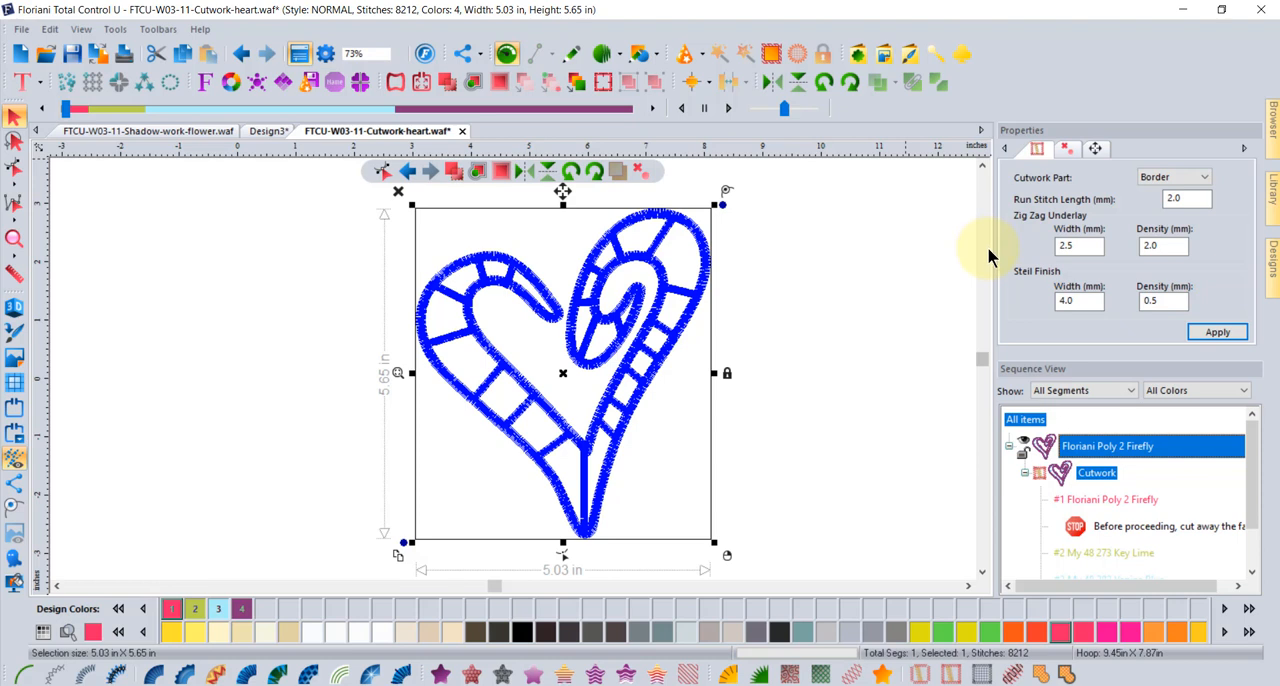
left_click(1206, 178)
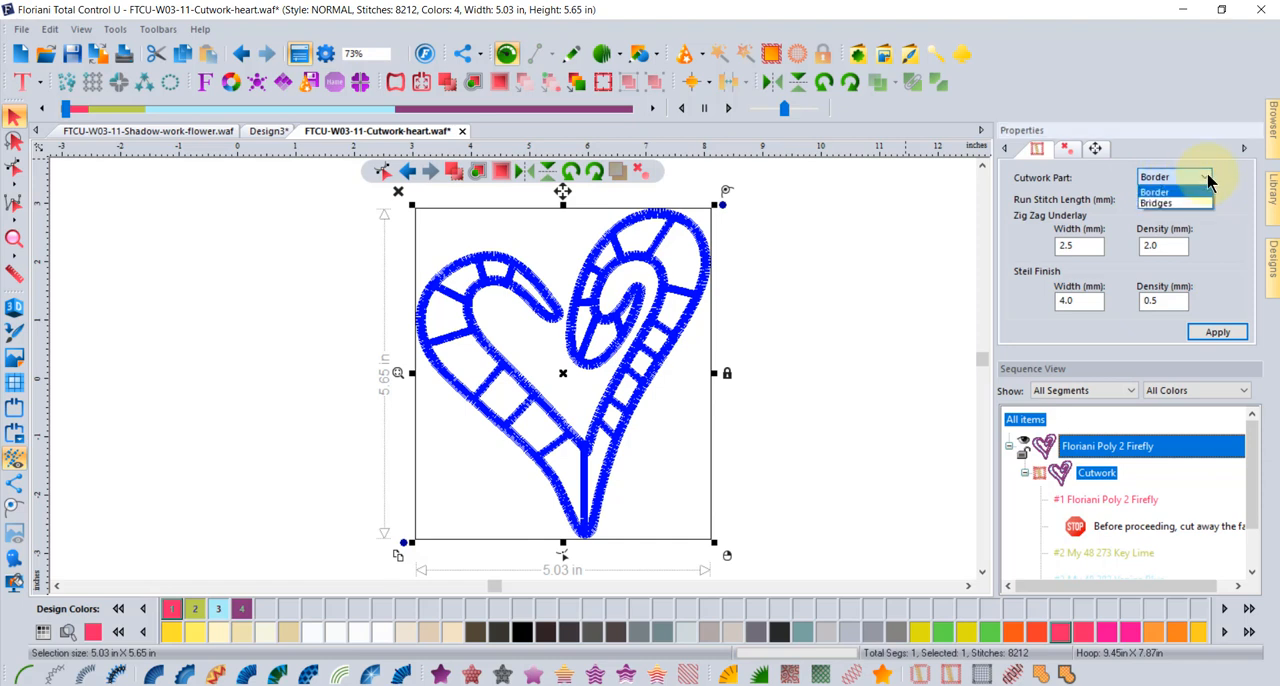
left_click(1160, 203)
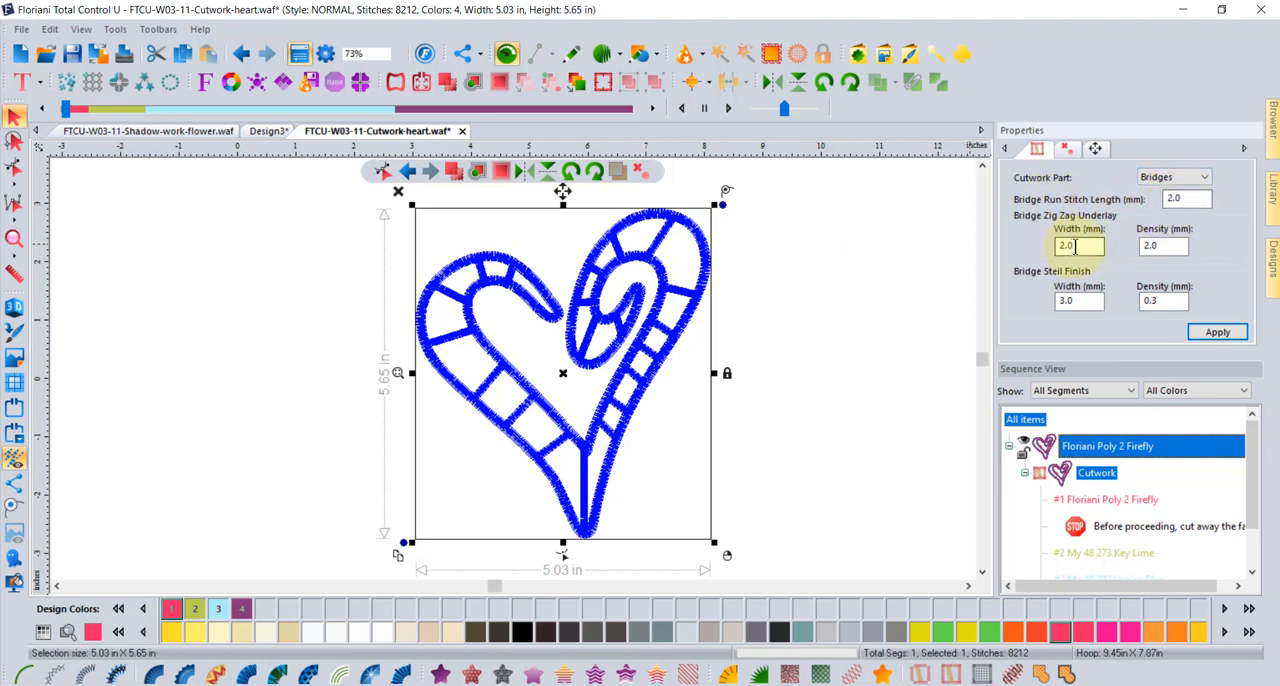
left_click(1161, 247)
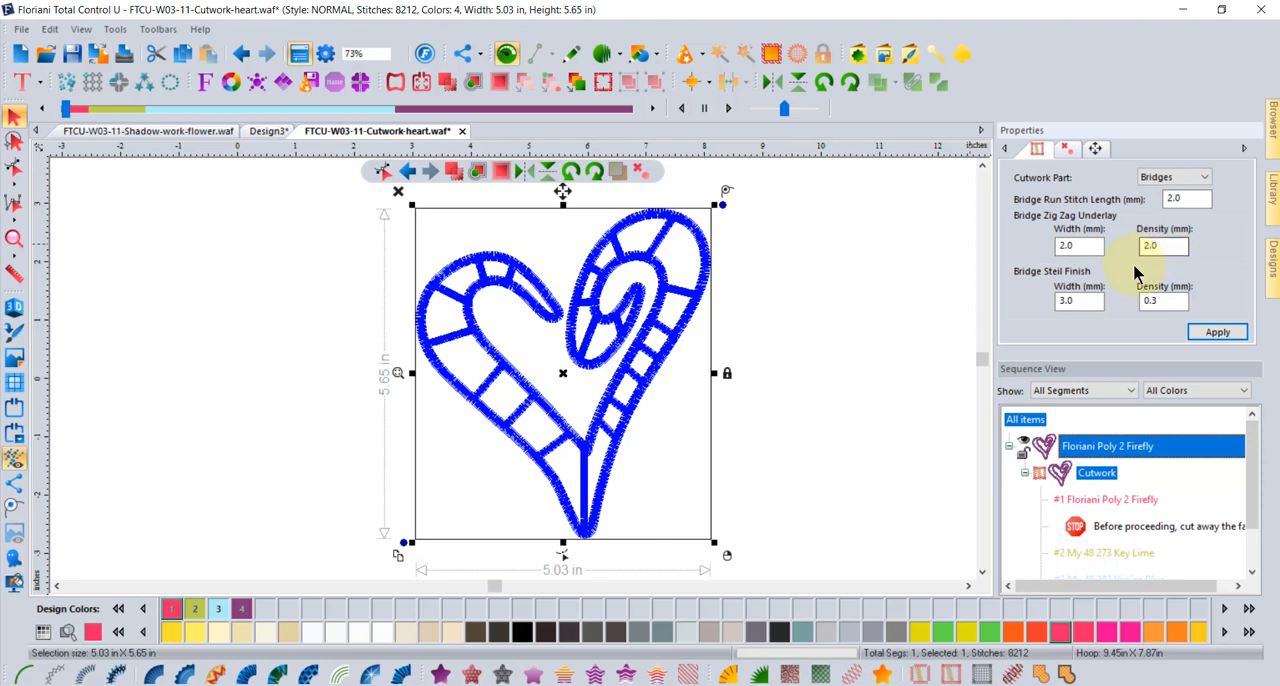
left_click(1174, 304)
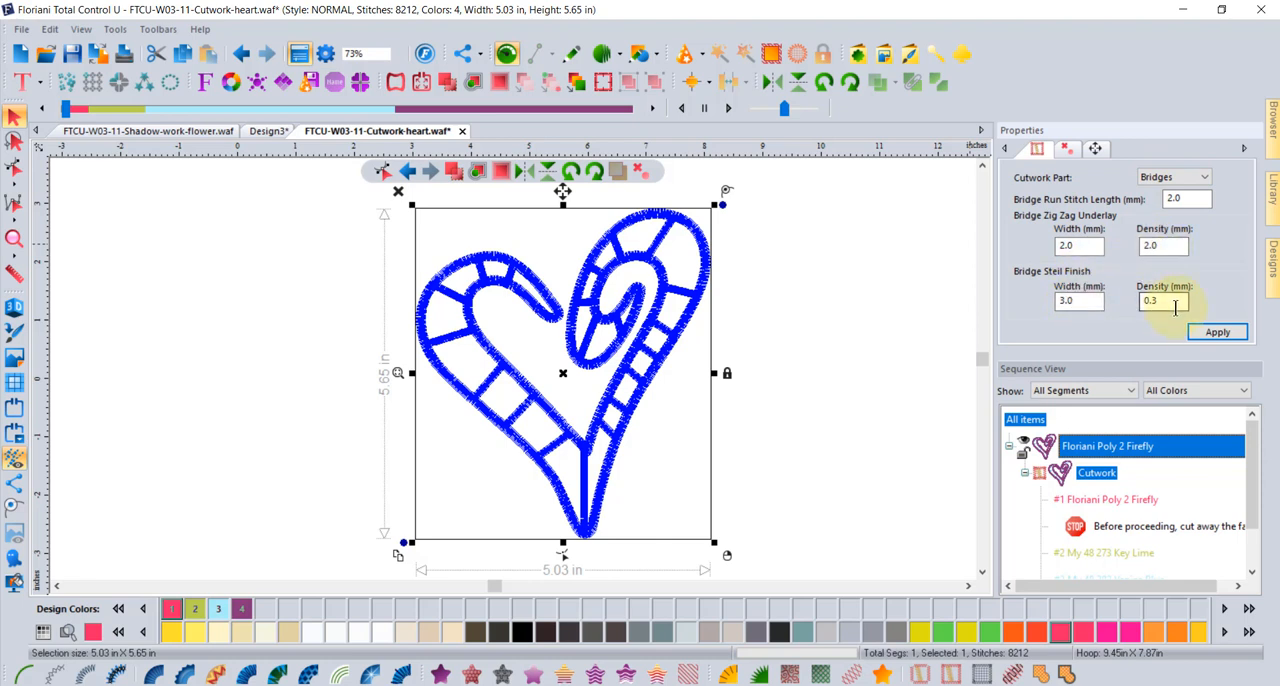
left_click(1081, 245)
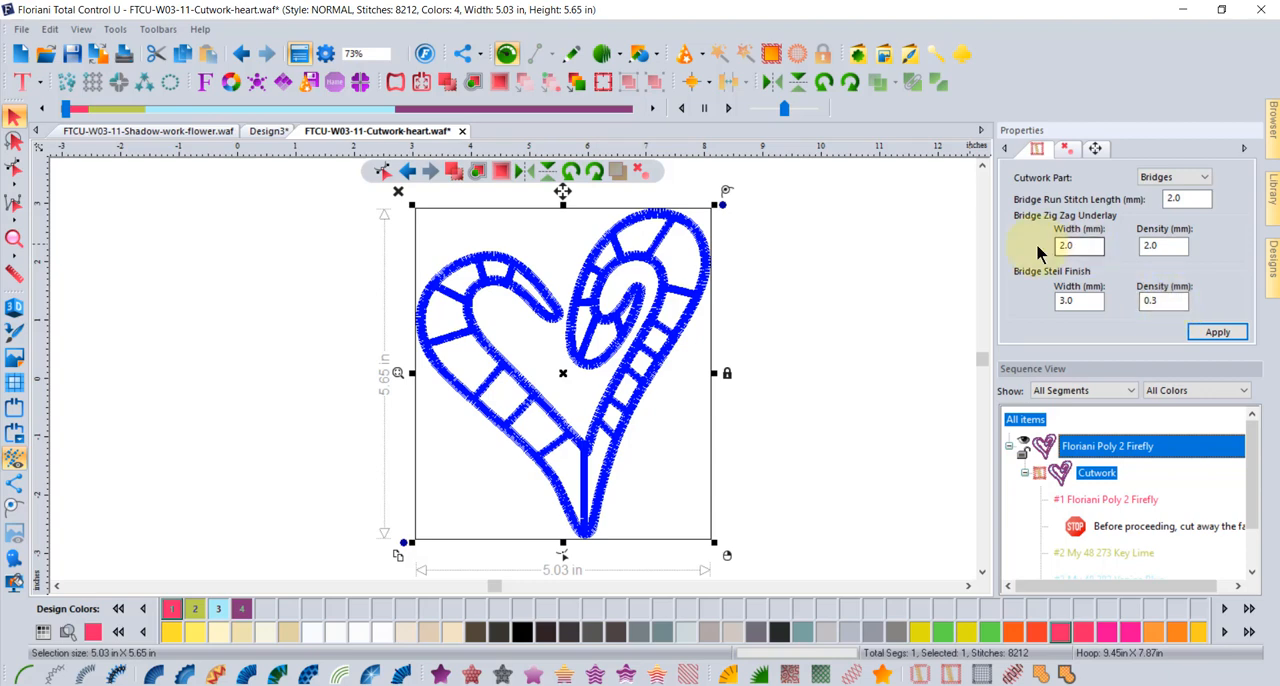
left_click(905, 297)
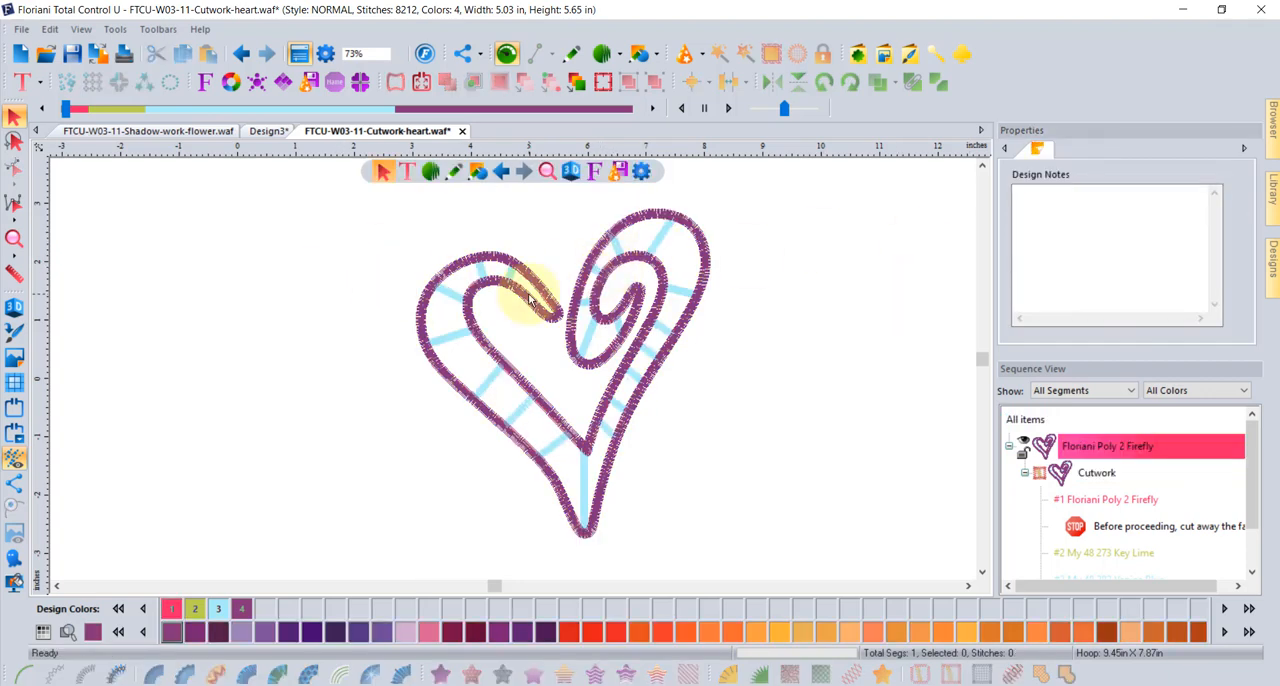
- Set the zig zag underlay density of the heart's bridges to 1.0 mm and apply it
scroll(525, 293, "up", 2)
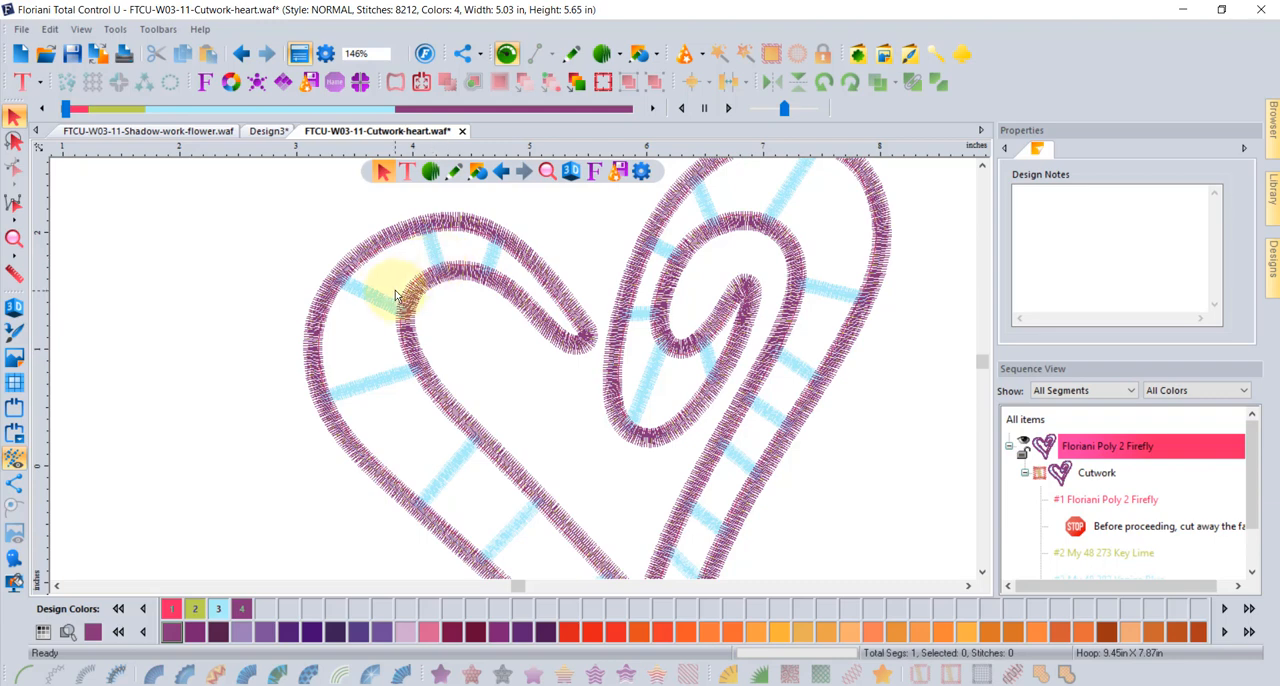
scroll(392, 300, "up", 2)
scroll(347, 304, "up", 1)
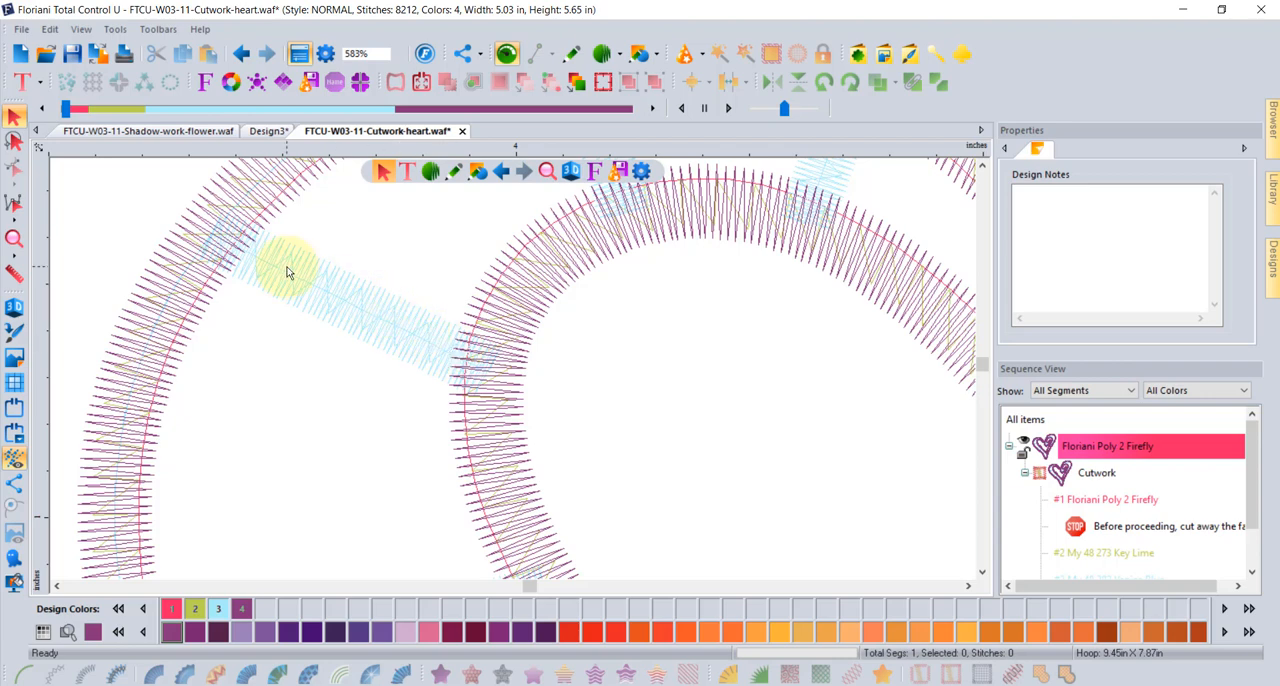
left_click(405, 327)
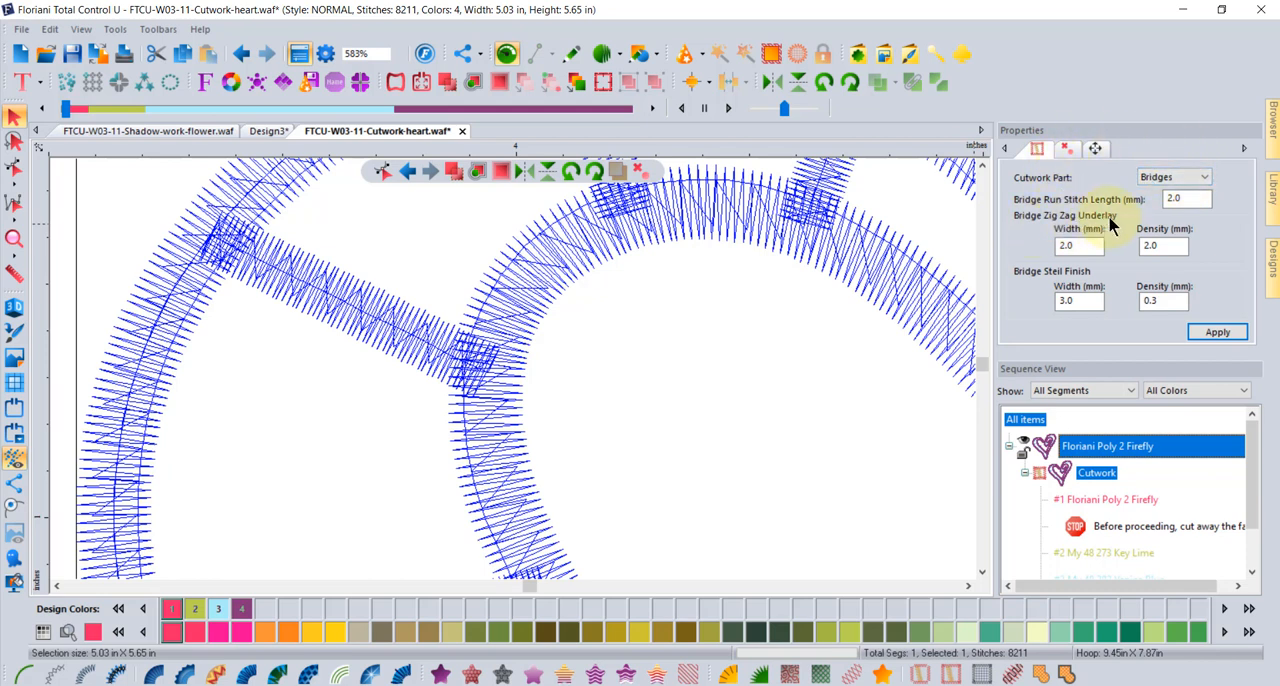
double_click(1158, 246)
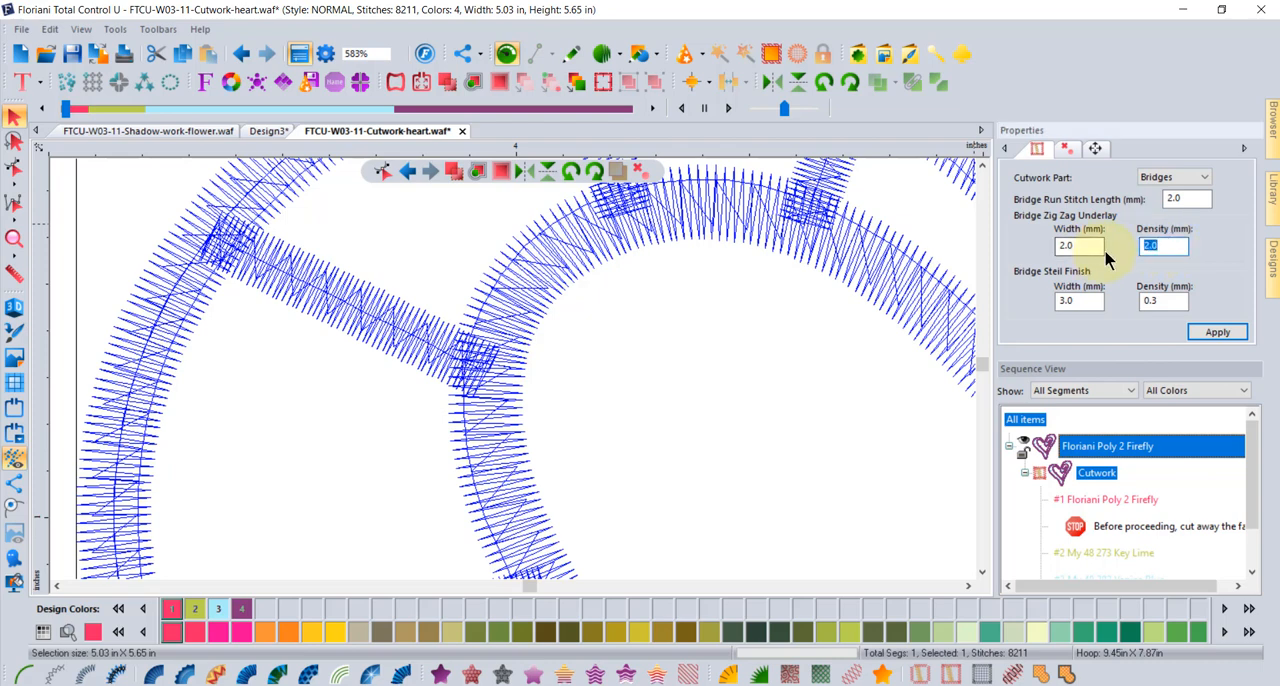
type("1")
left_click(1218, 332)
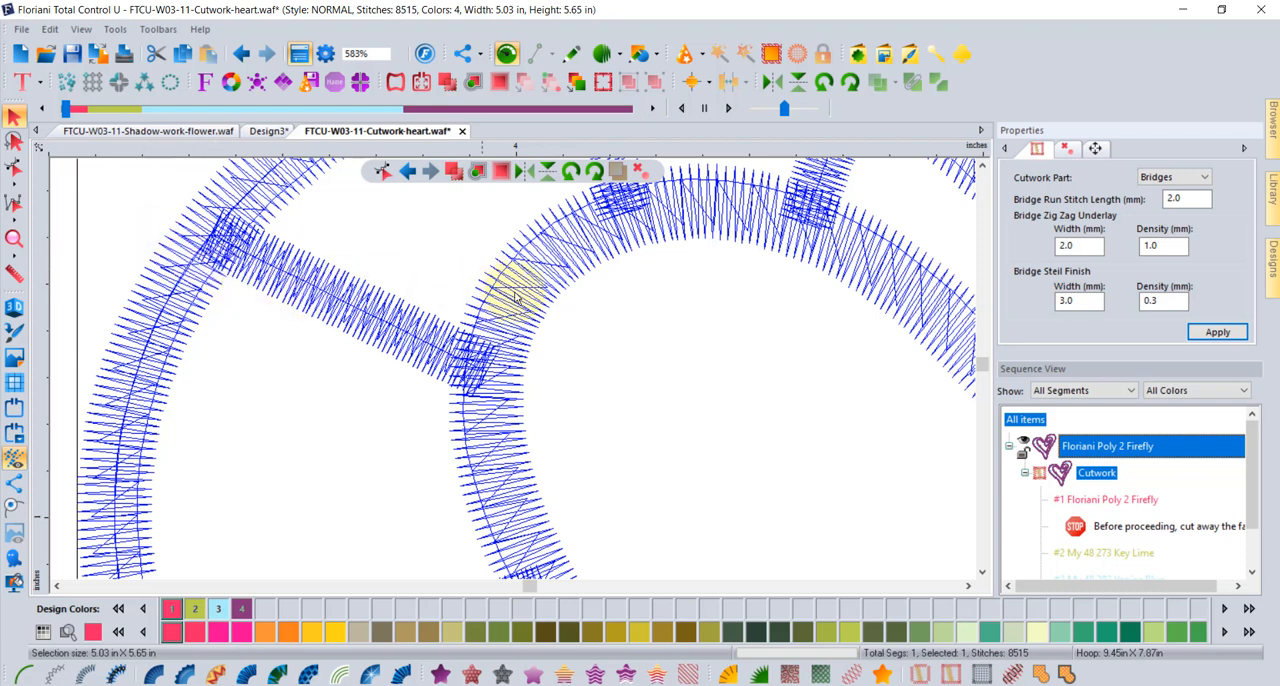
- Set the bridges' steil finish width to 4.0 mm and their zig zag underlay width to 3.0 mm, applying each
double_click(1080, 301)
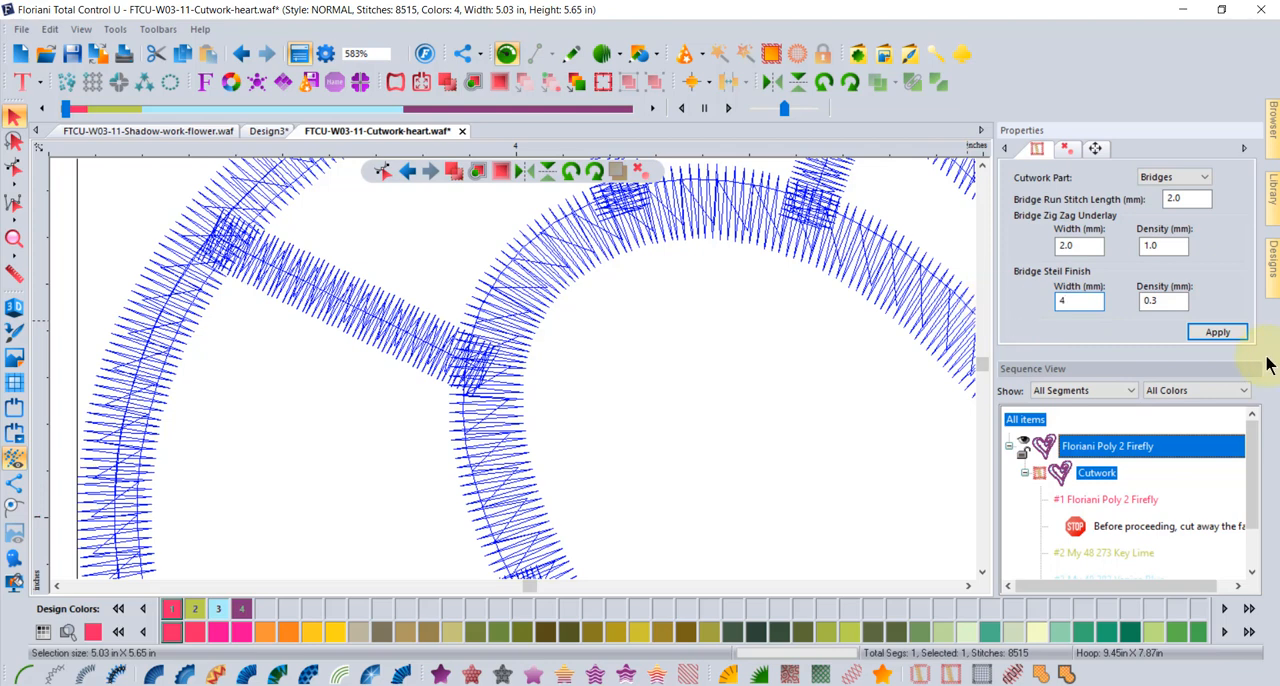
left_click(1218, 331)
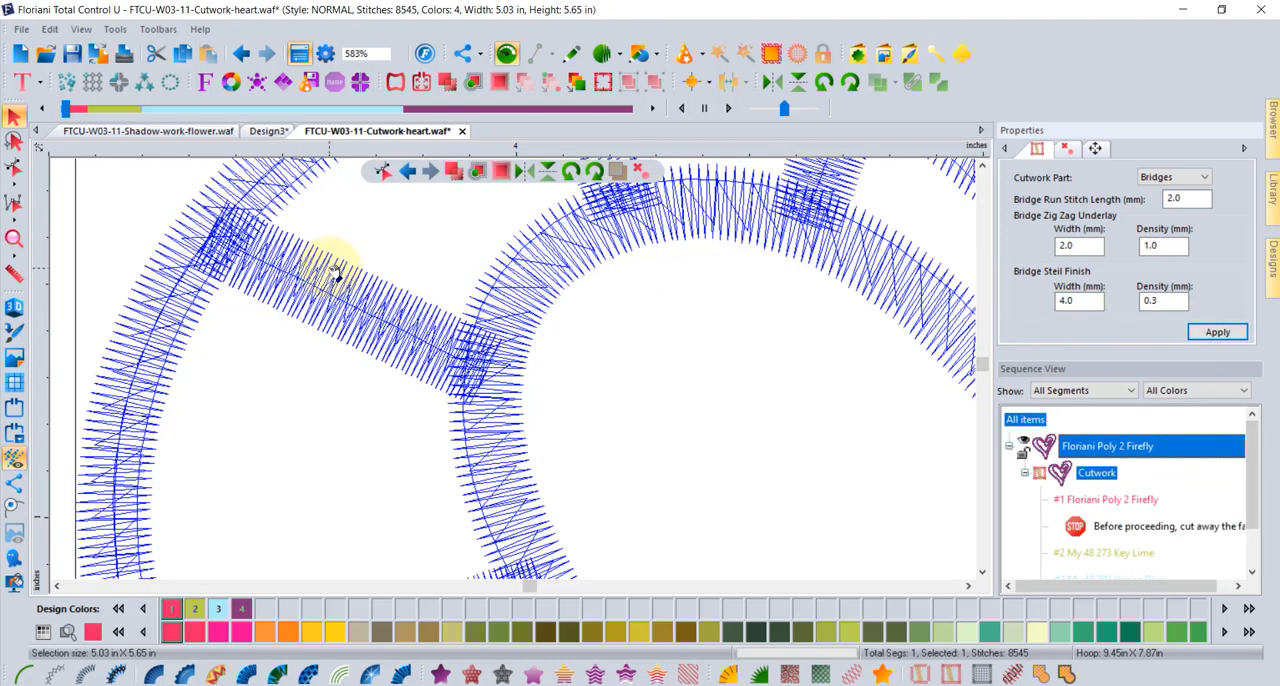
left_click(1078, 246)
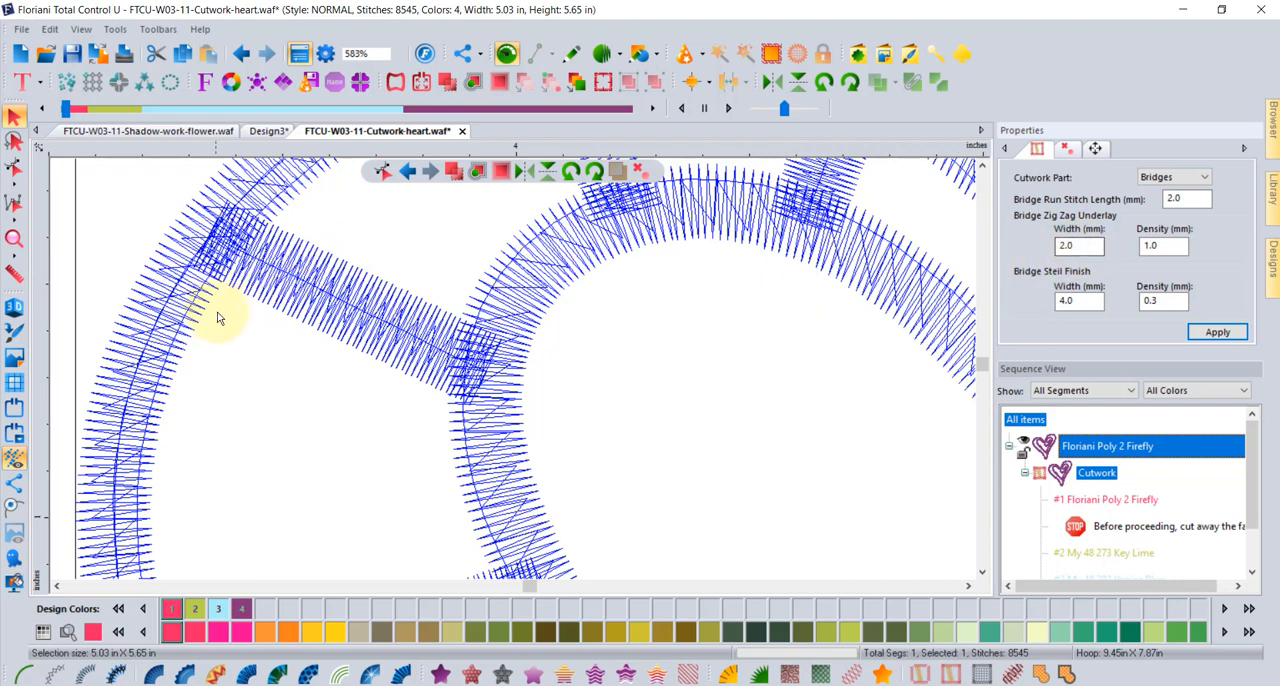
left_click_drag(1085, 244, 1025, 245)
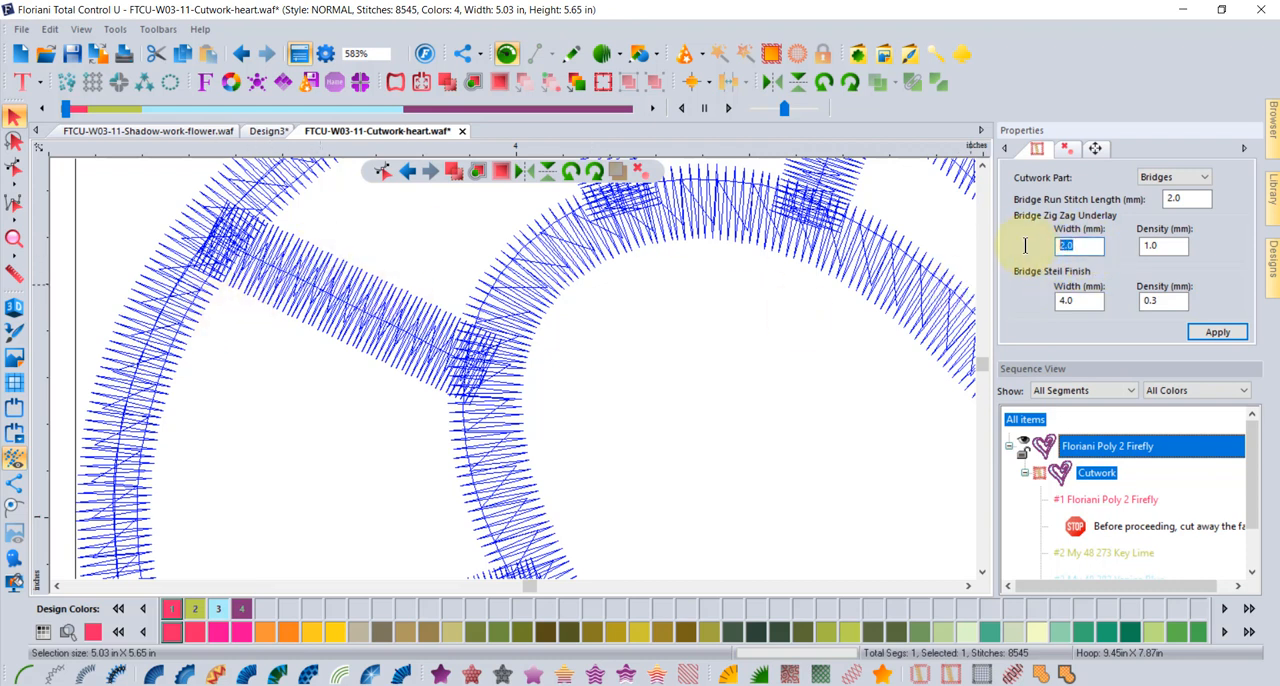
type("3.0")
left_click(1226, 332)
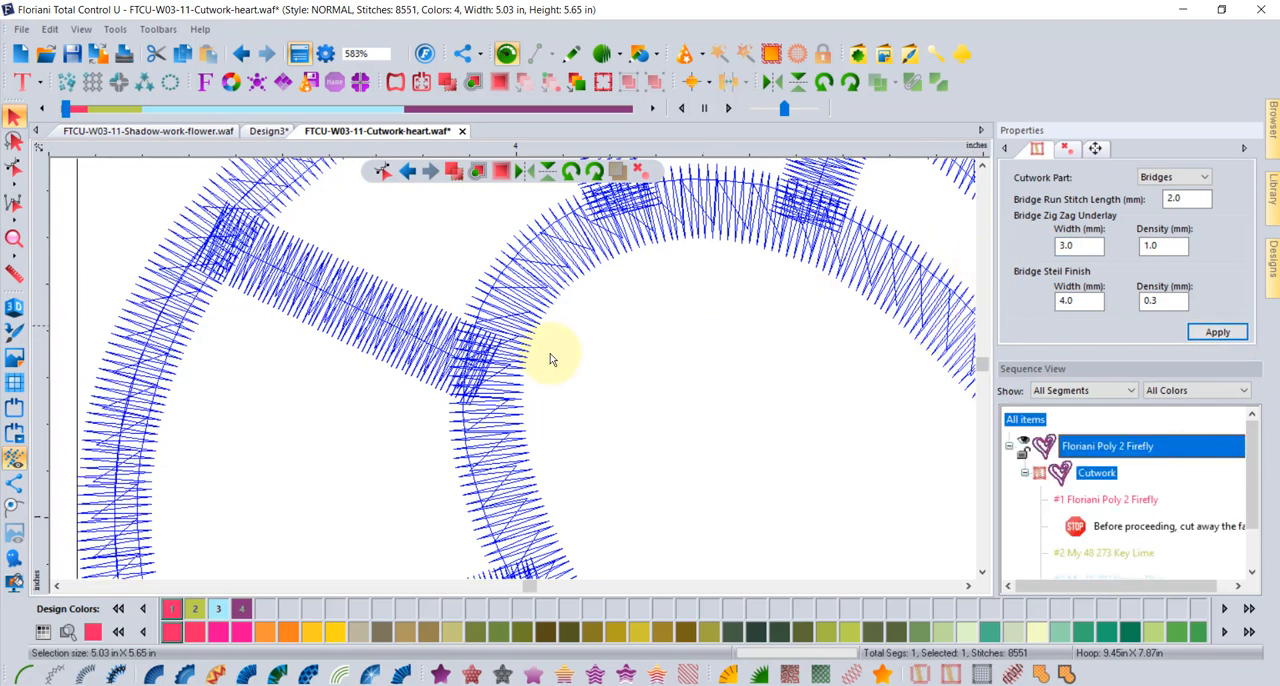
- Examine the Border stitch settings of the cutwork heart, then deselect it and look over the whole design
left_click(1176, 174)
left_click(1181, 193)
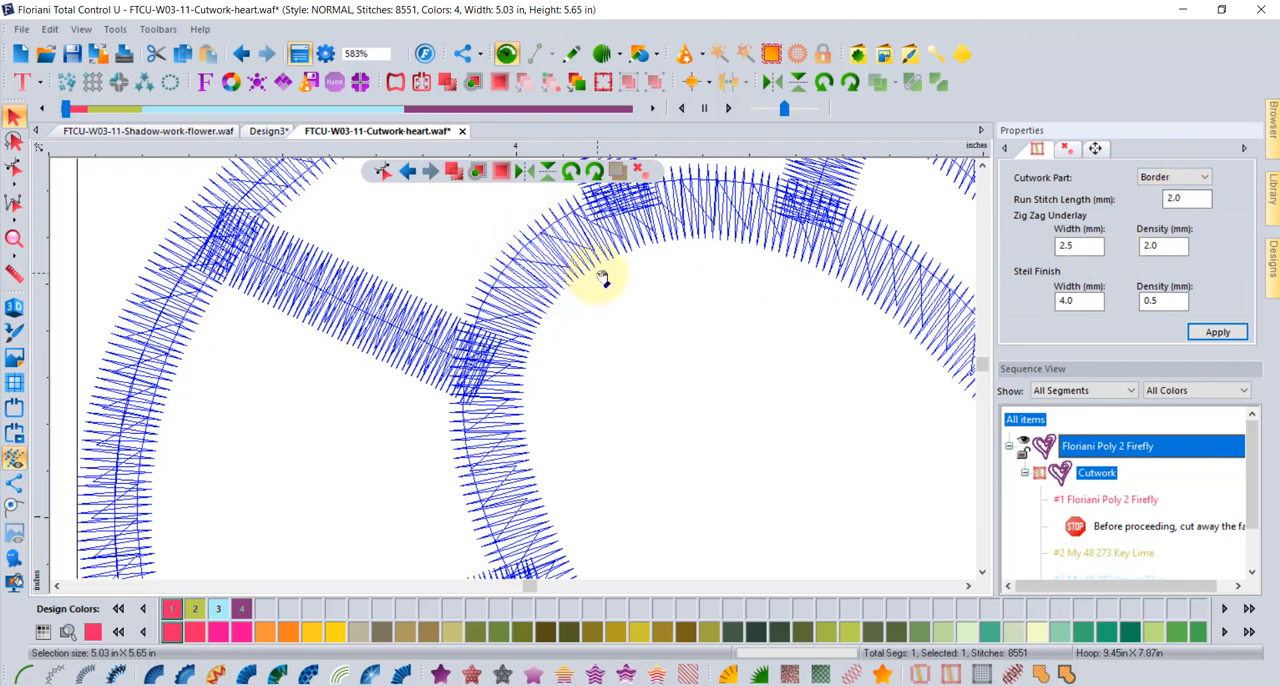
left_click(1076, 300)
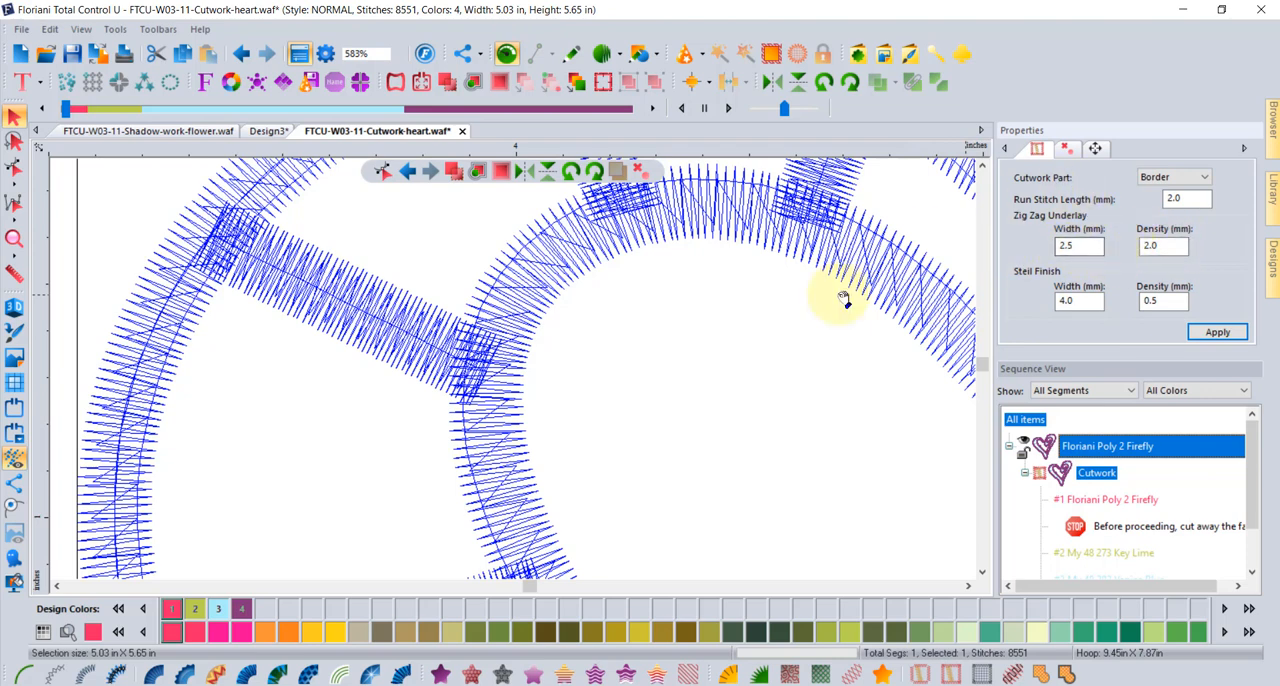
left_click(771, 377)
scroll(769, 380, "down", 2)
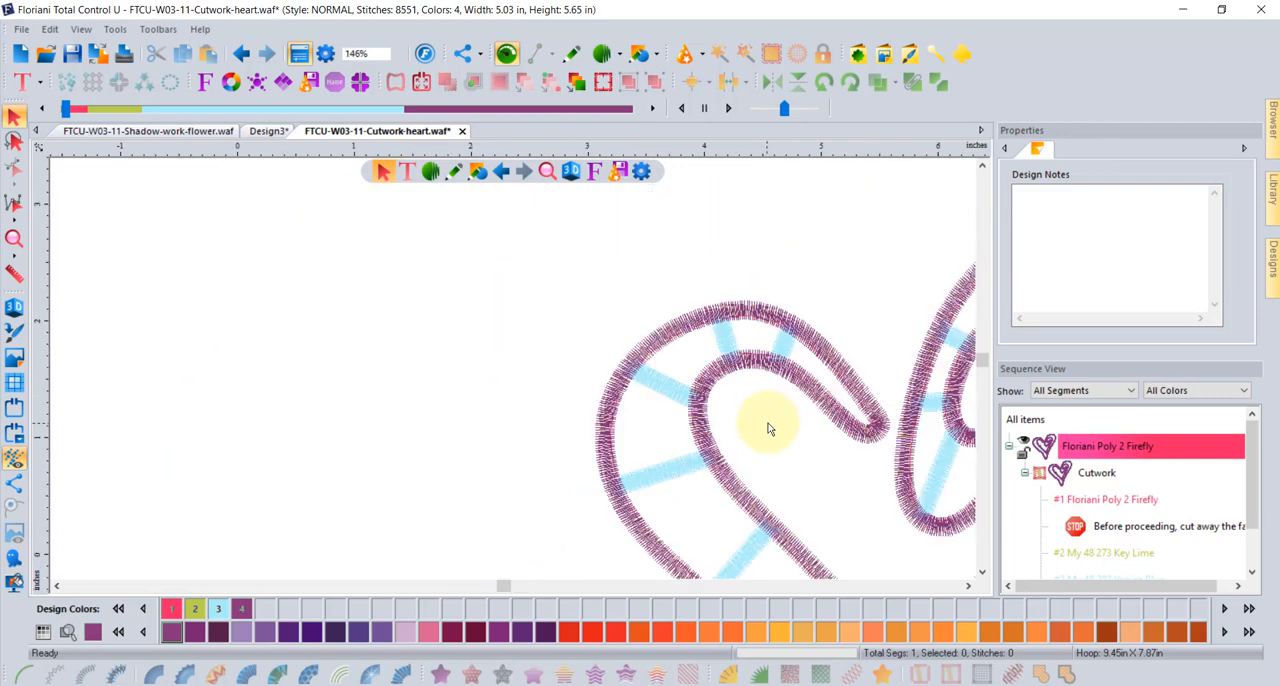
scroll(768, 423, "down", 2)
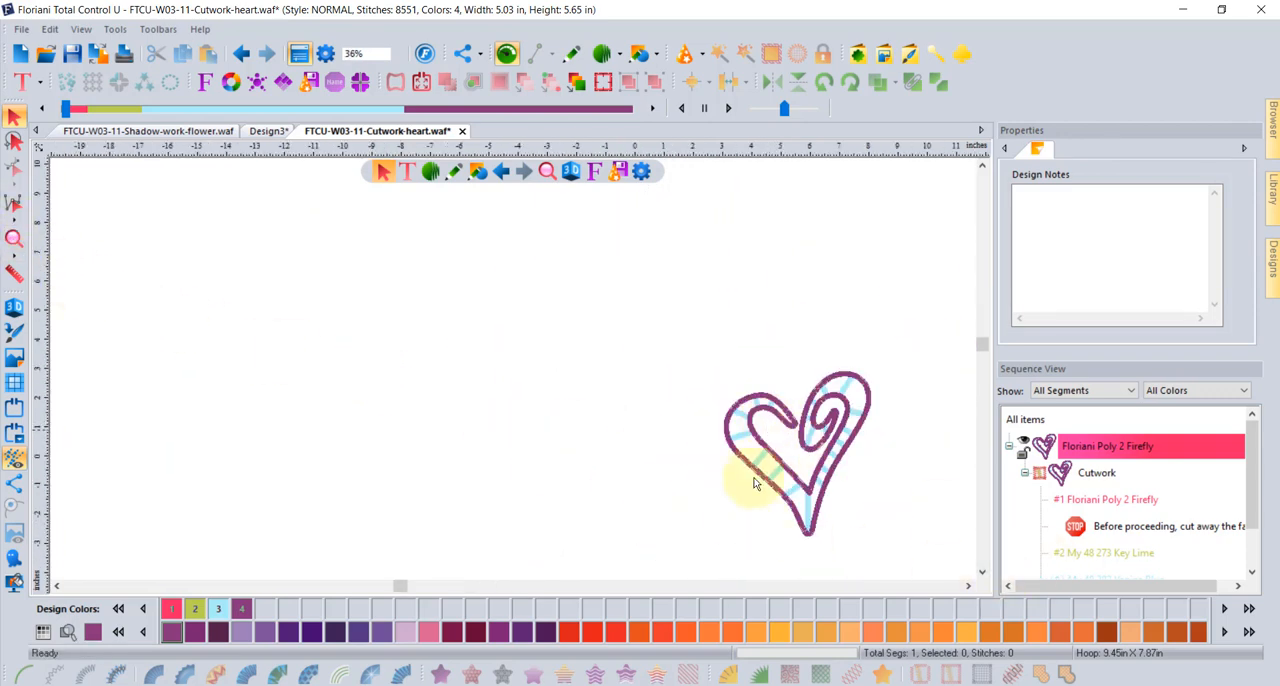
scroll(862, 446, "up", 1)
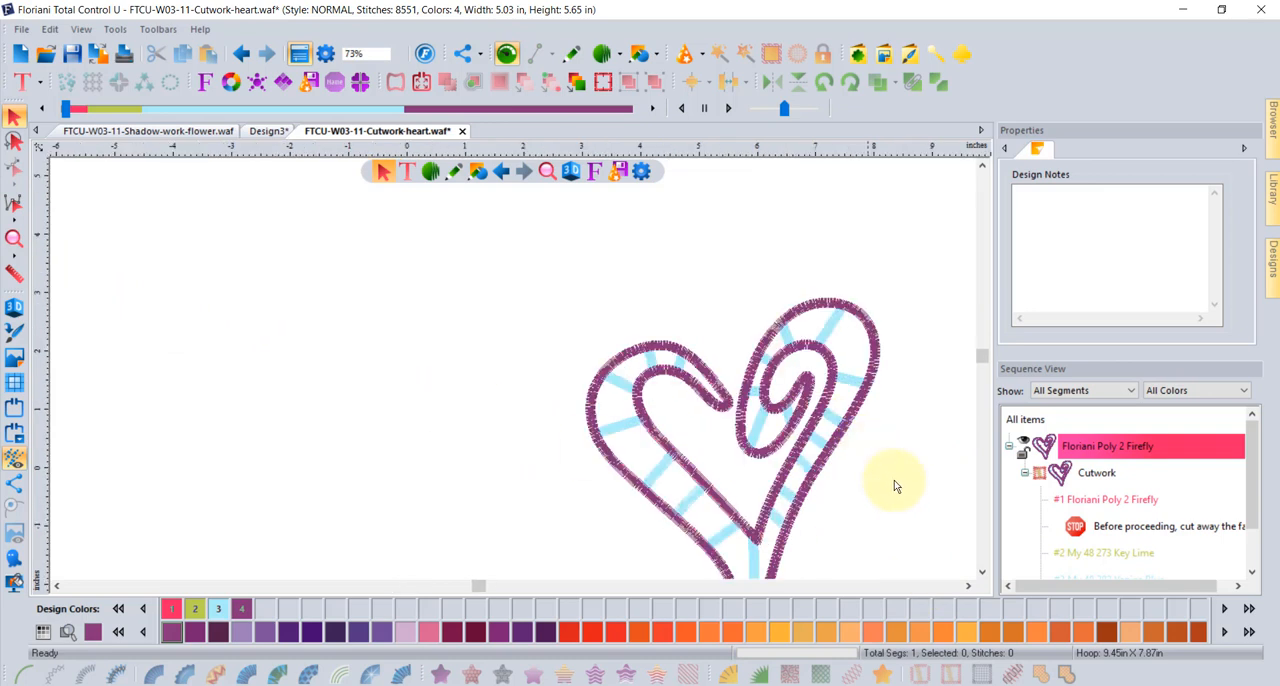
left_click(968, 587)
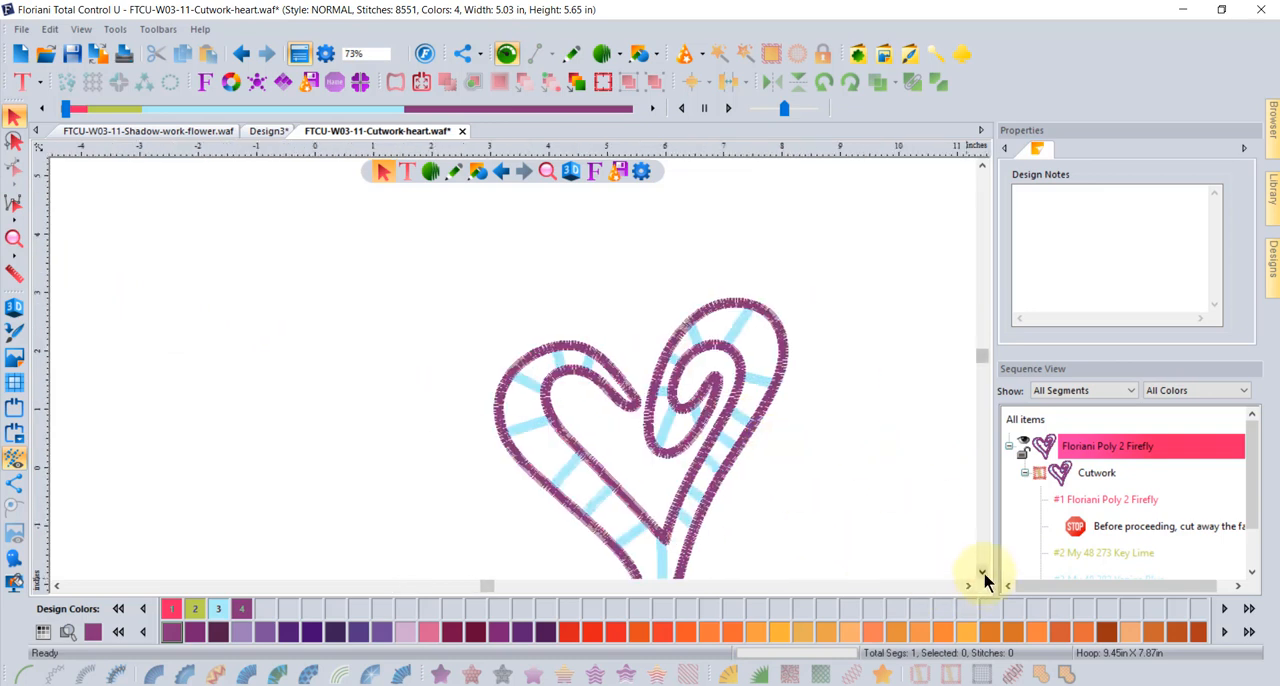
left_click(983, 574)
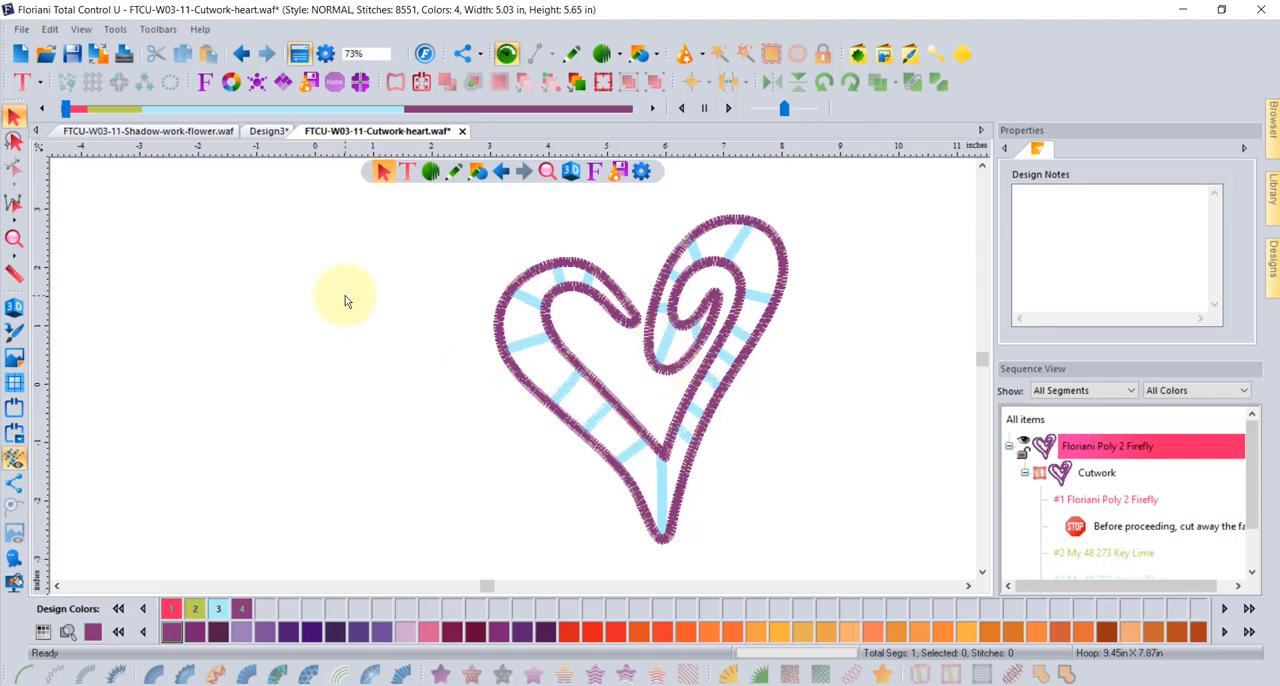
- Step through the heart's simulated stitch-out from the placement run stitches to the final satin border
left_click_drag(52, 108, 92, 117)
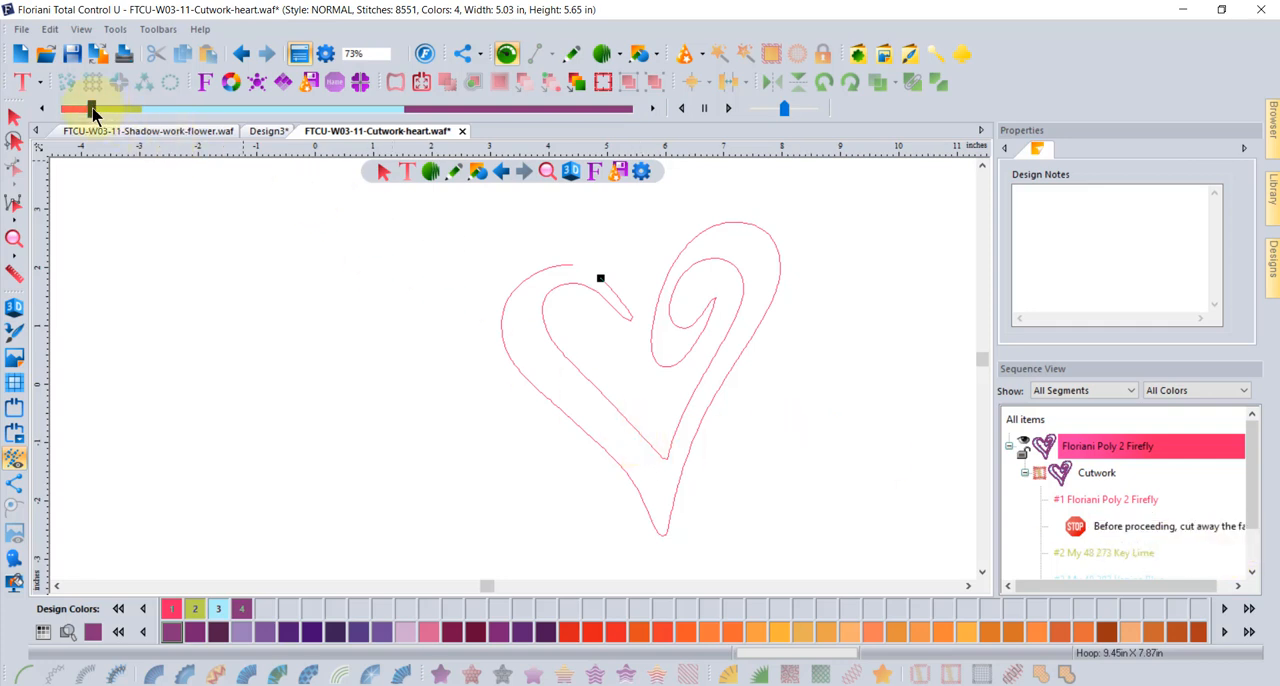
left_click_drag(92, 109, 141, 124)
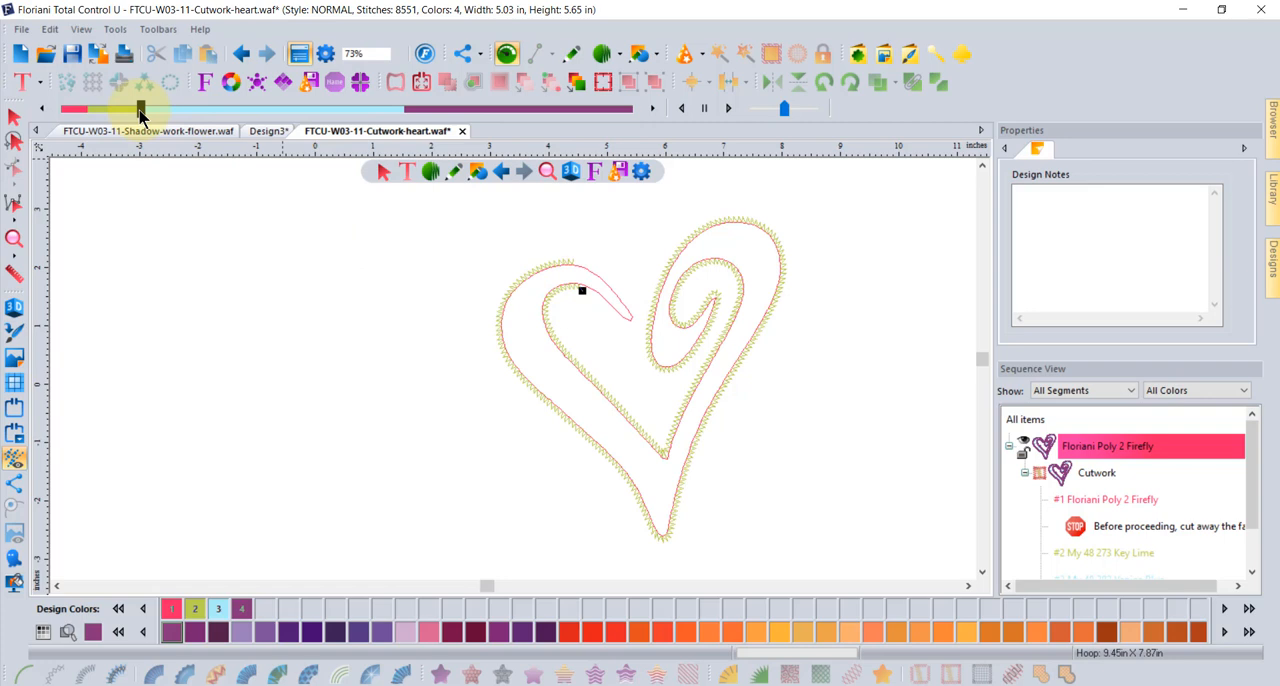
left_click_drag(140, 113, 651, 131)
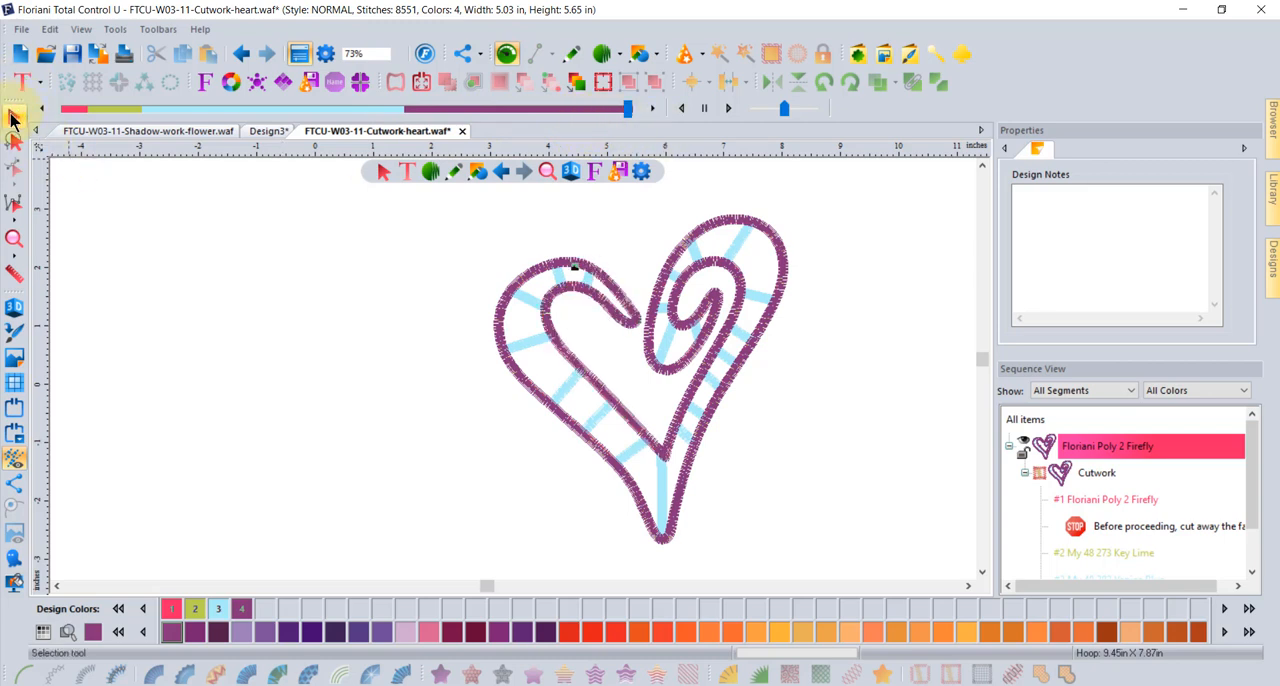
- Add the Baby 001 custom shape, converted to cutwork, and preview the stitch-out of the whole design
left_click(860, 55)
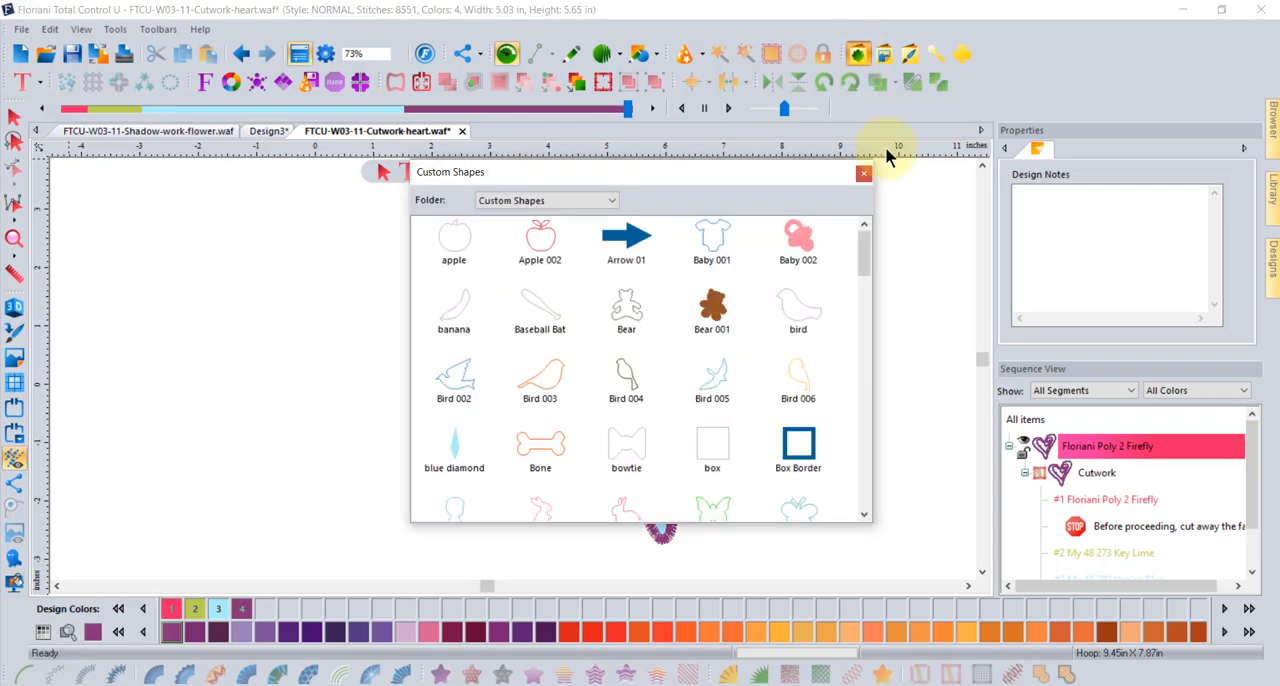
left_click(709, 248)
double_click(709, 248)
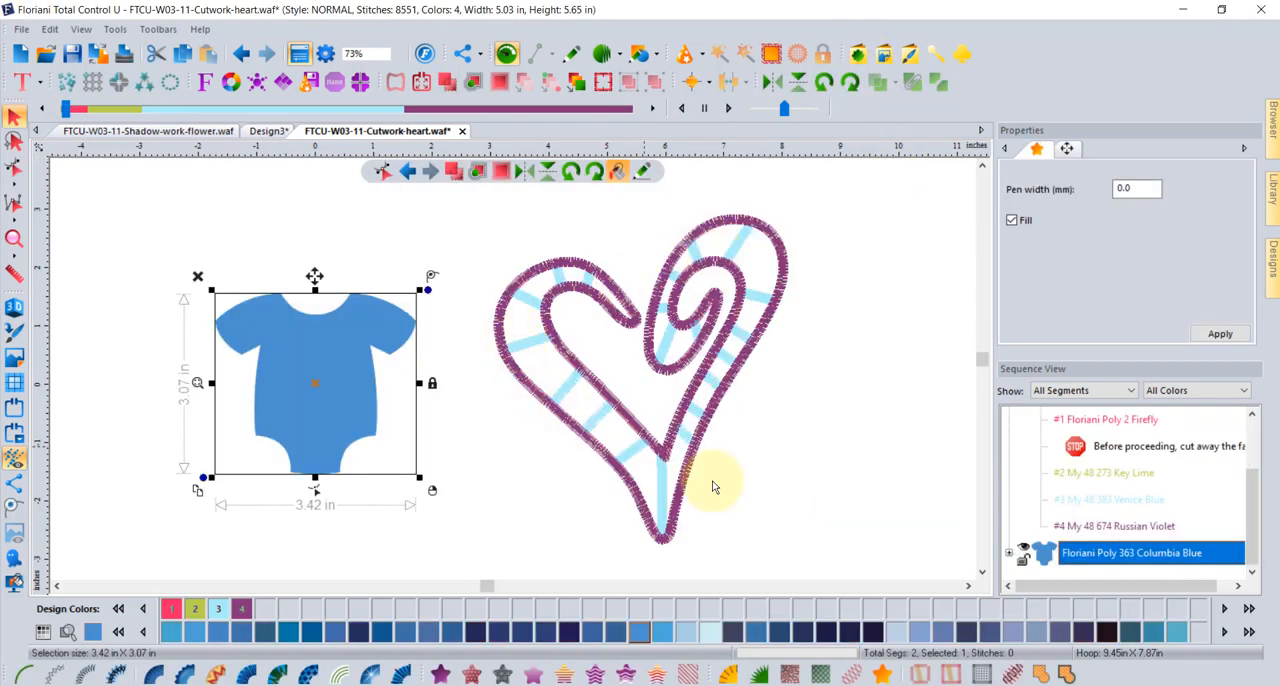
left_click(950, 674)
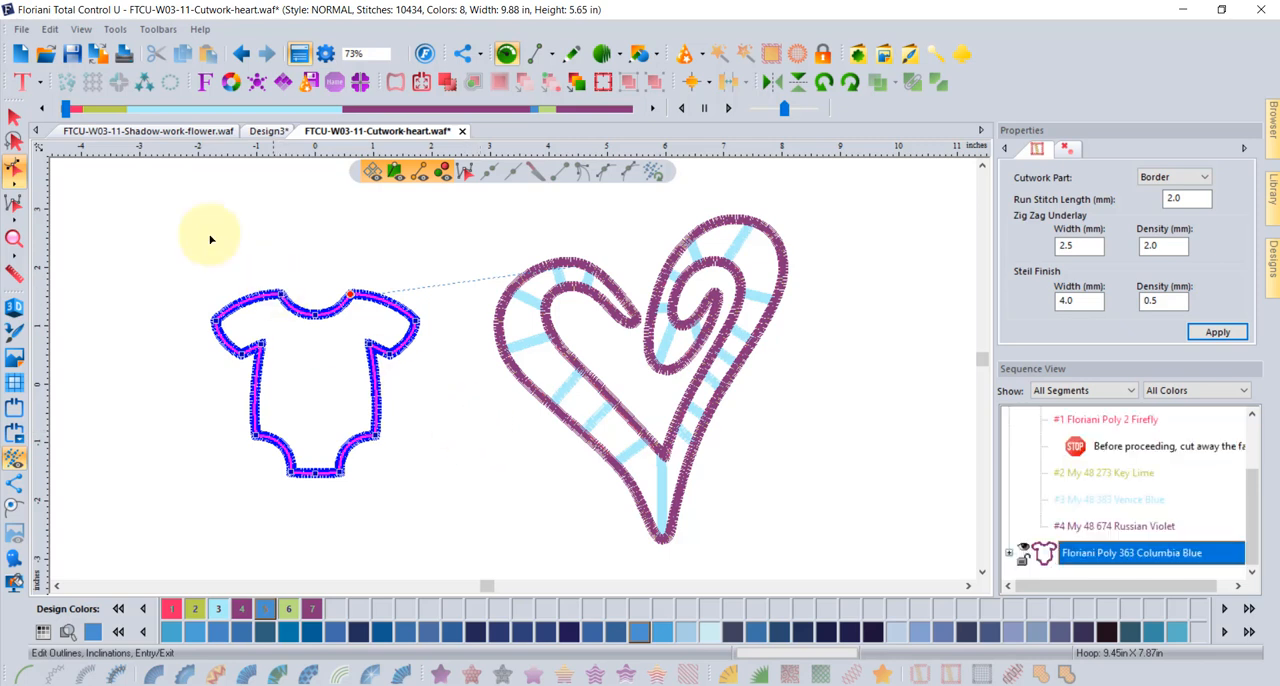
left_click_drag(66, 109, 628, 150)
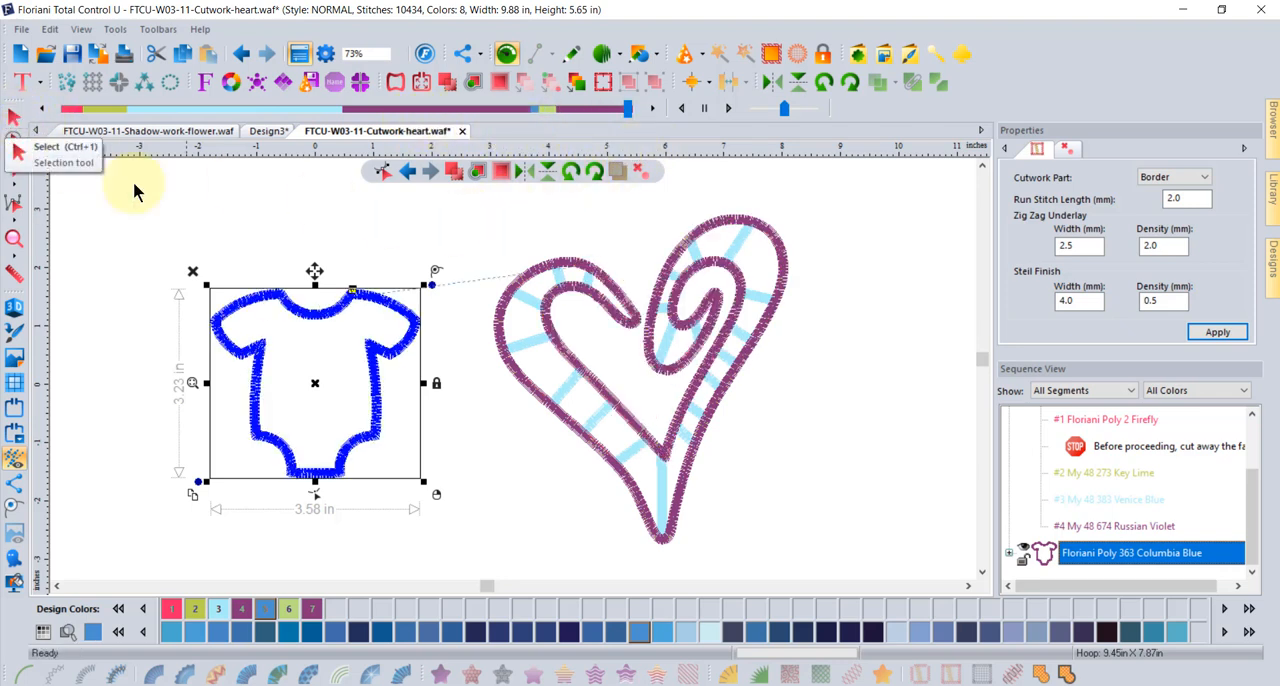
- Reshape the cutwork heart by moving the inner end of the connecting bar in its left lobe slightly upward along the border
left_click(10, 119)
left_click(583, 265)
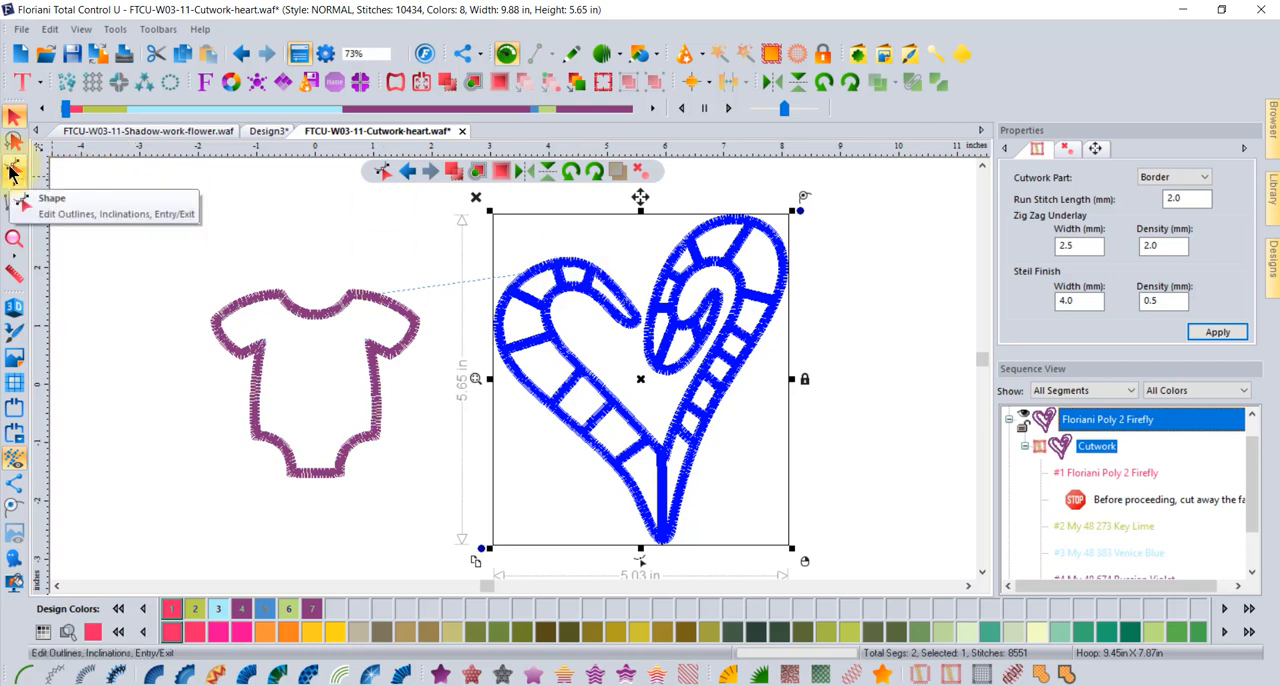
left_click(12, 173)
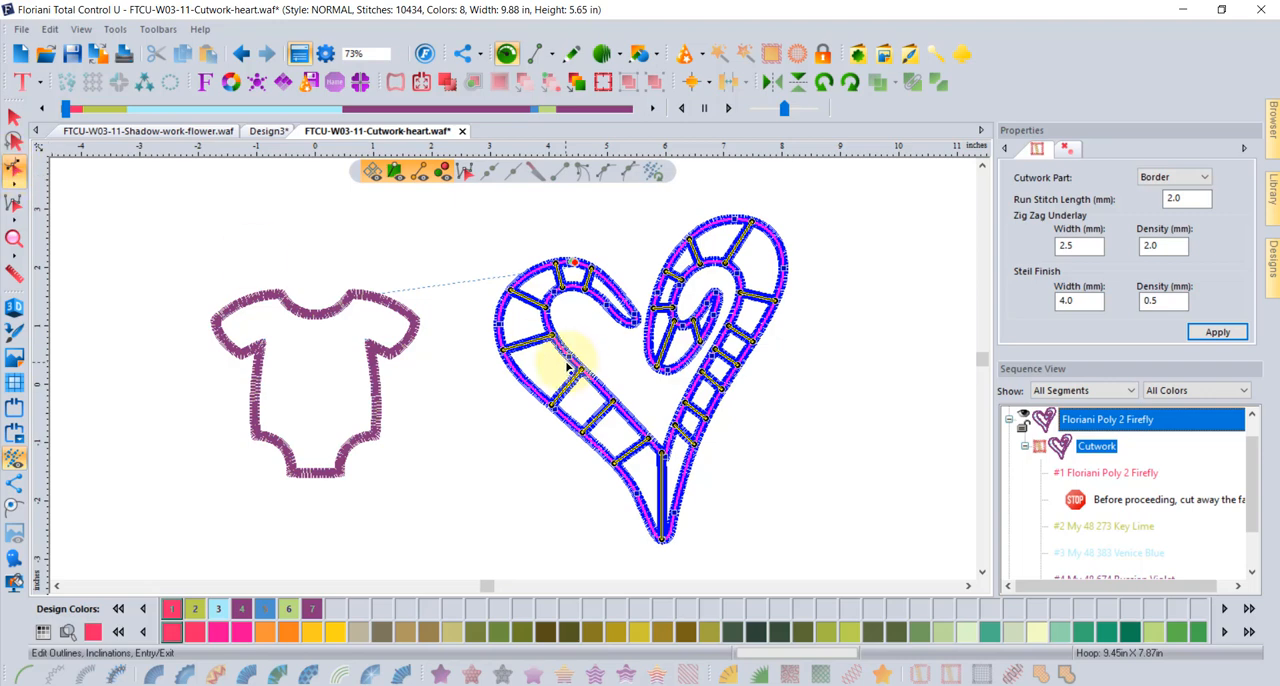
scroll(558, 360, "up", 2)
left_click_drag(546, 317, 538, 300)
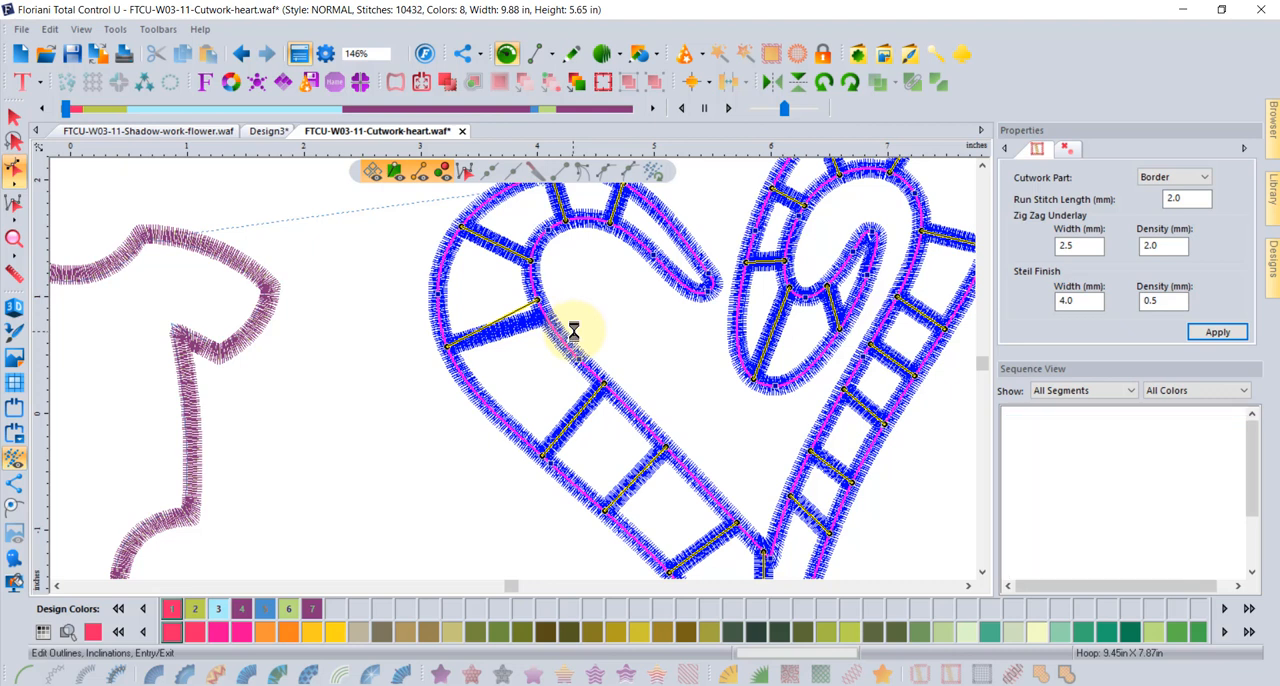
- Add an inclination as a new connecting bar across the heart's left arm, in the wide gap below the adjusted bar
right_click(490, 406)
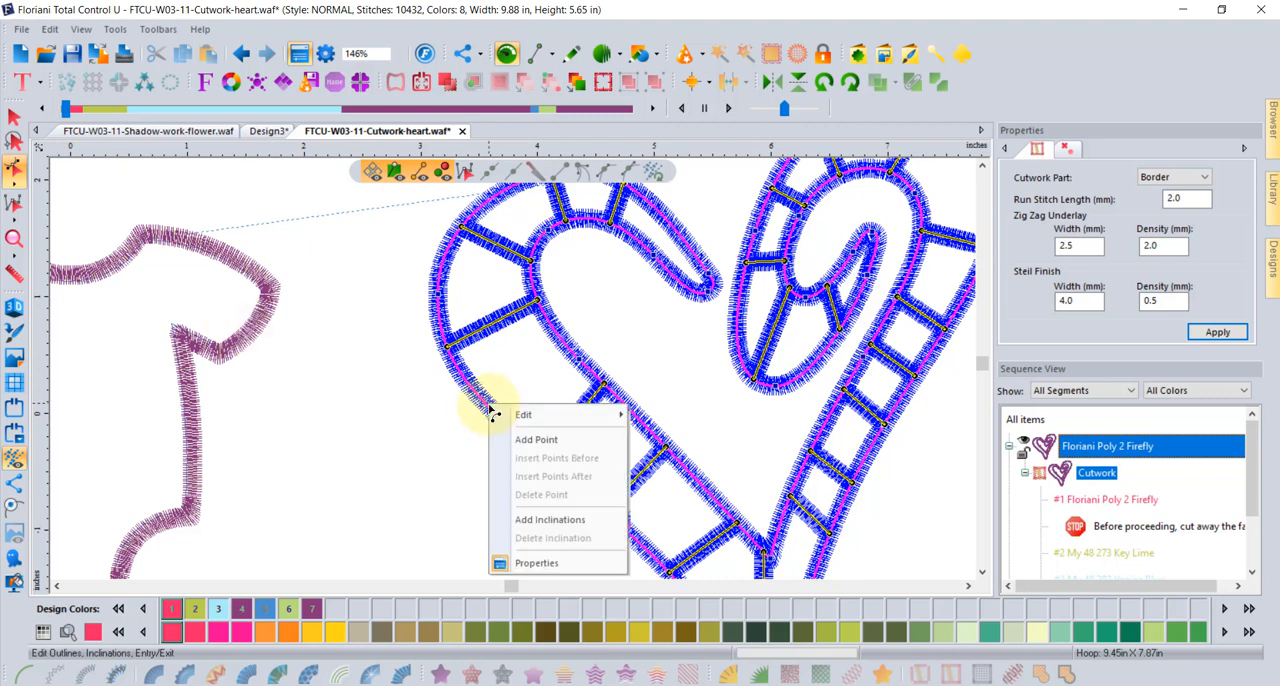
left_click(551, 519)
left_click_drag(489, 407, 566, 345)
key("Return")
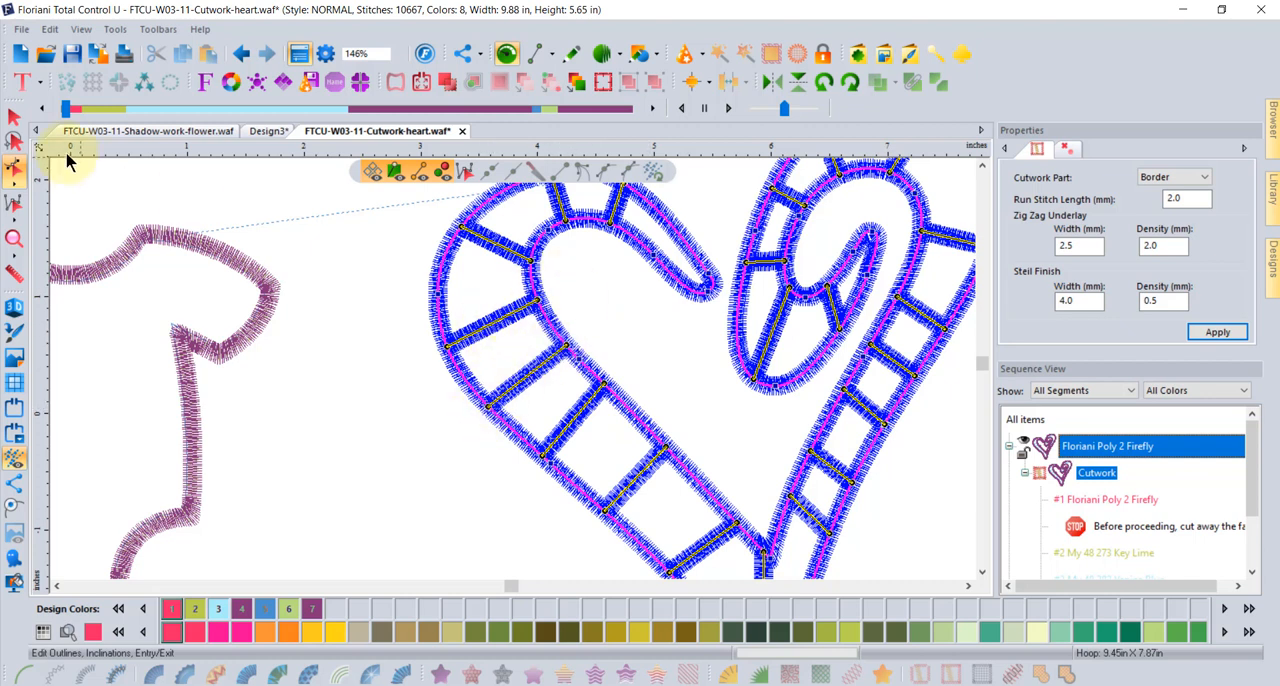
left_click(16, 118)
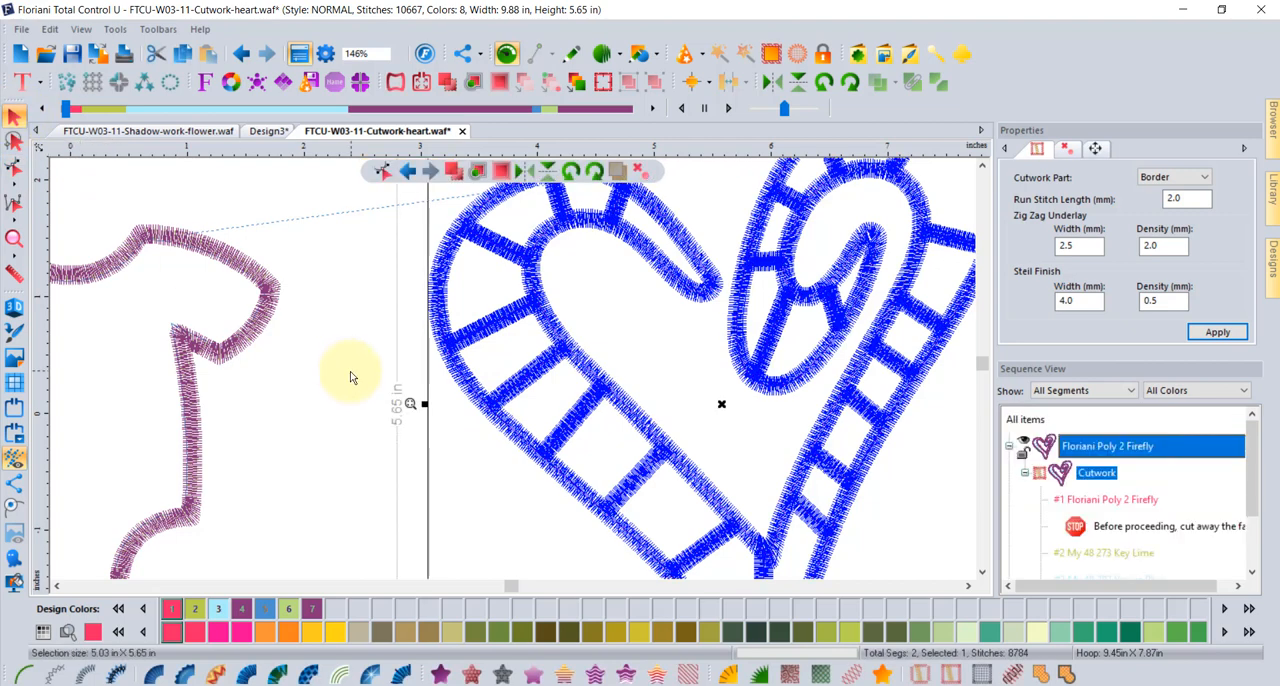
scroll(350, 374, "down", 2)
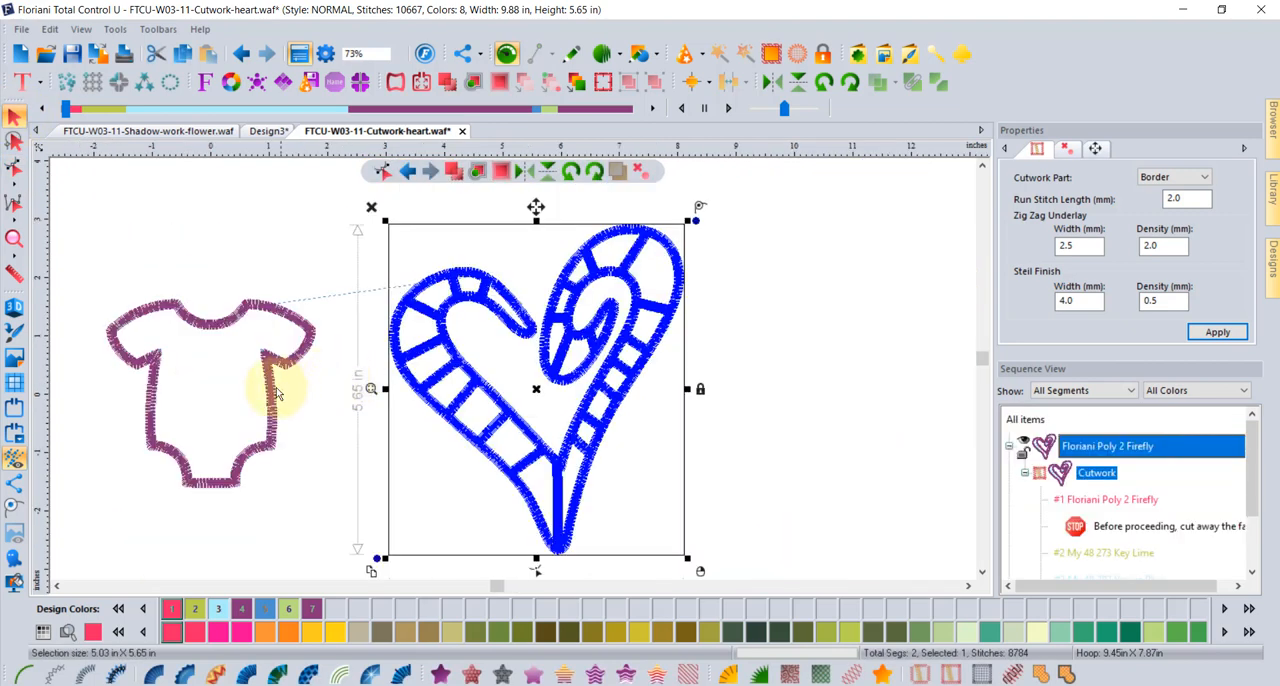
- Add one inclination as a horizontal connecting bar across the baby onesie's body just below the sleeves, then deselect the shape
left_click(158, 370)
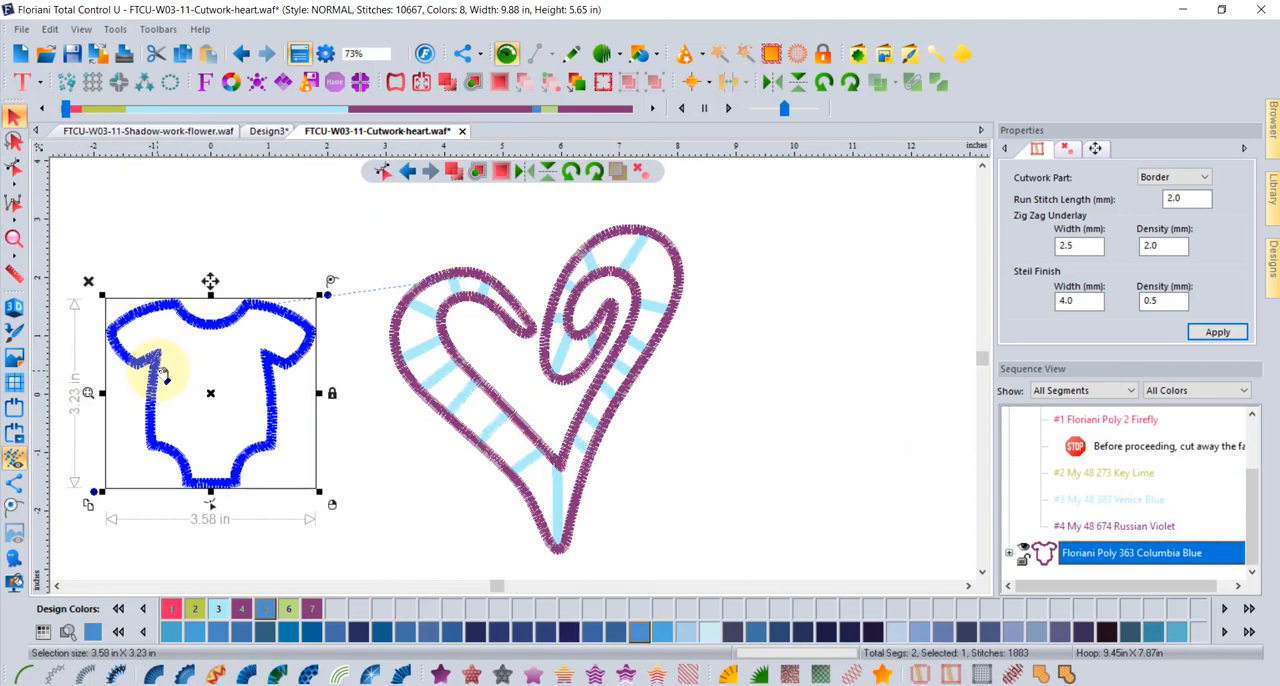
left_click(15, 173)
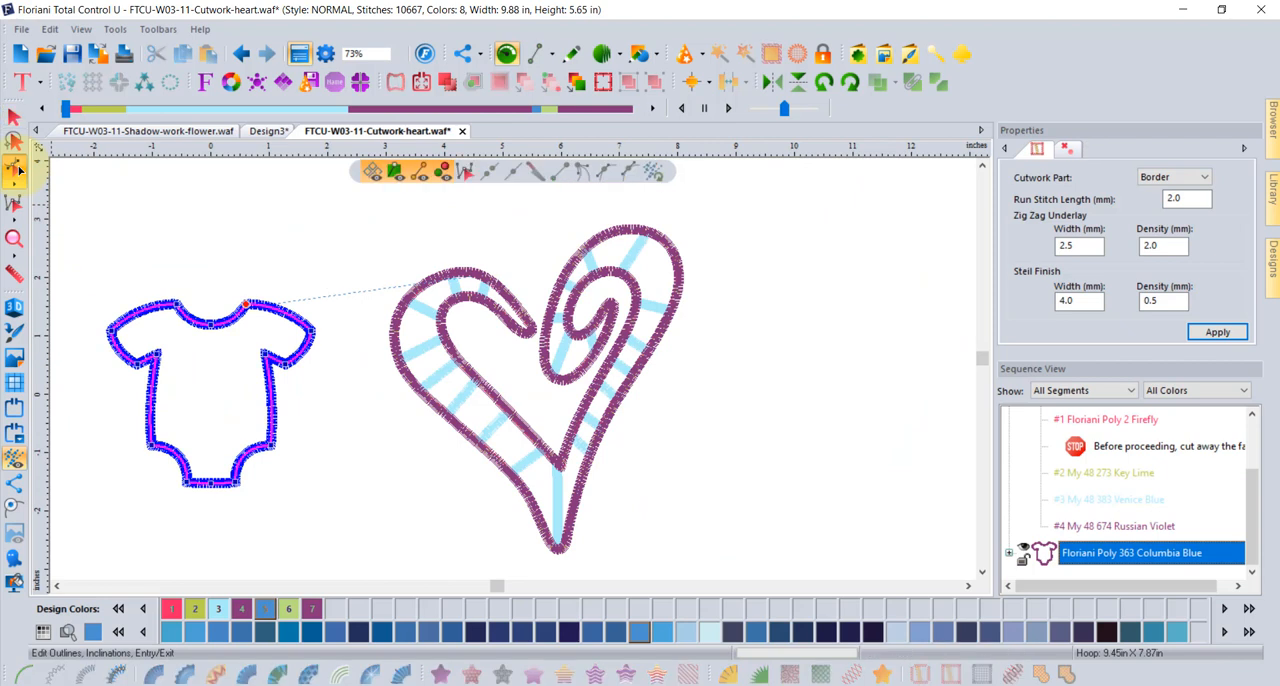
right_click(155, 383)
left_click(214, 497)
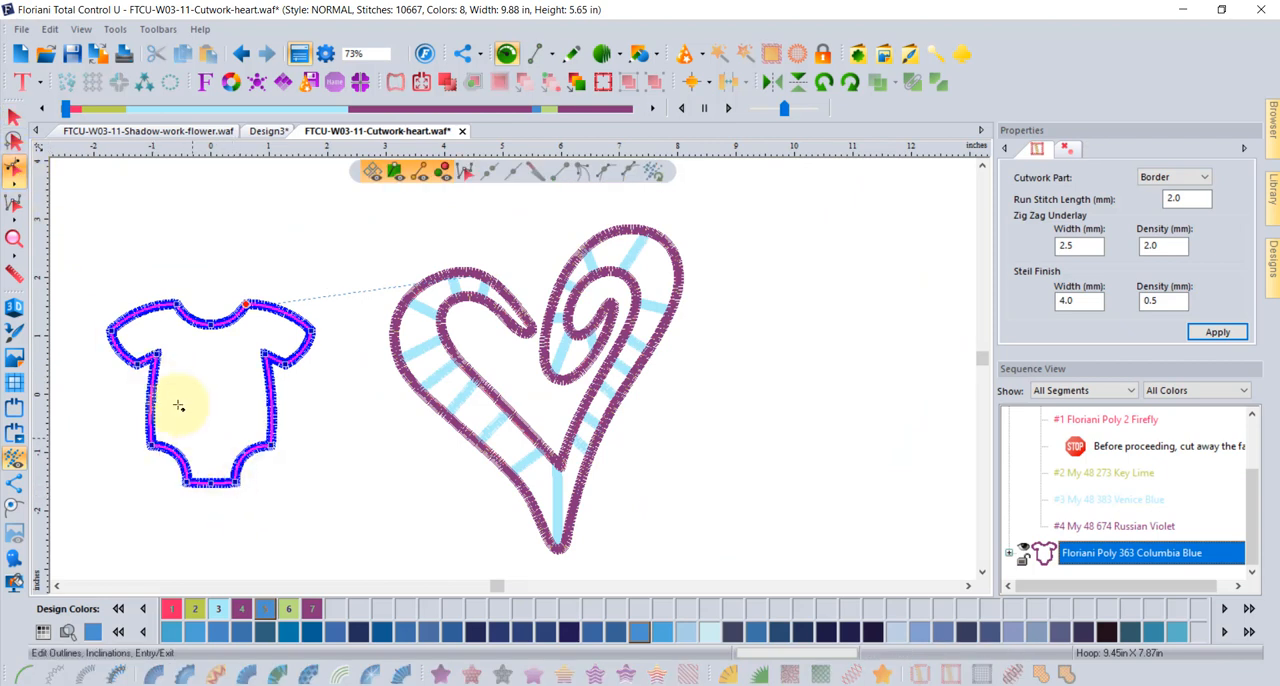
left_click(150, 385)
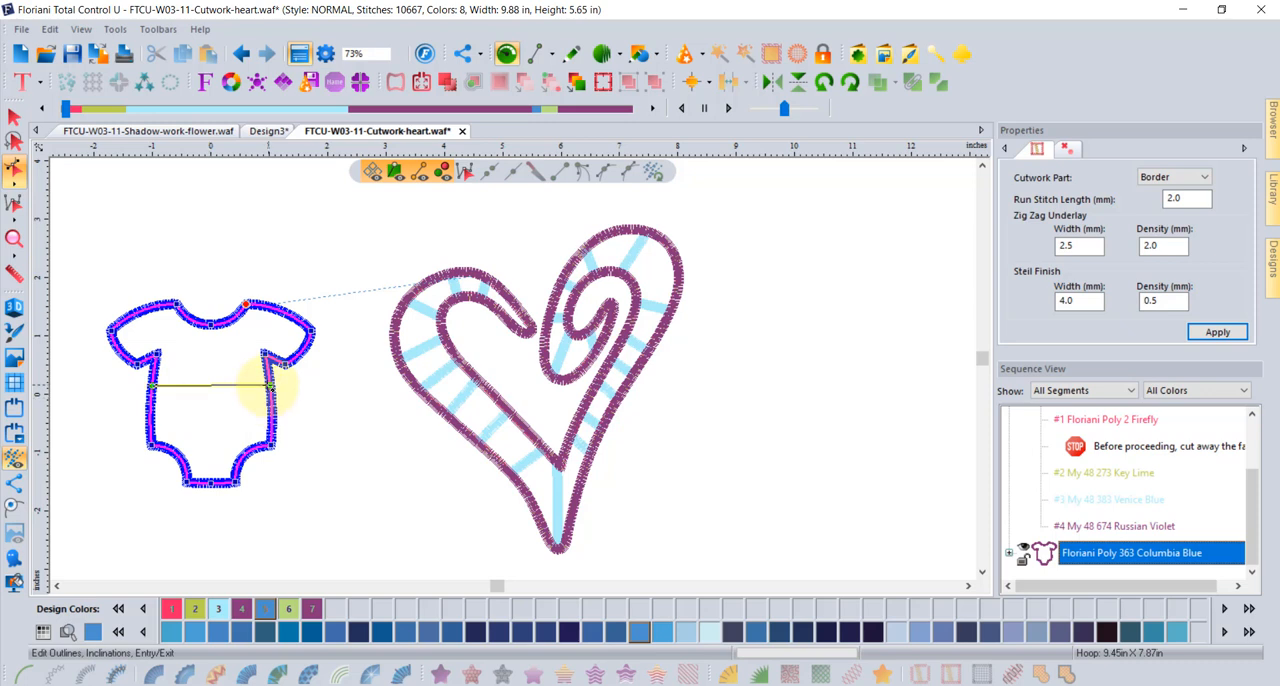
left_click(272, 385)
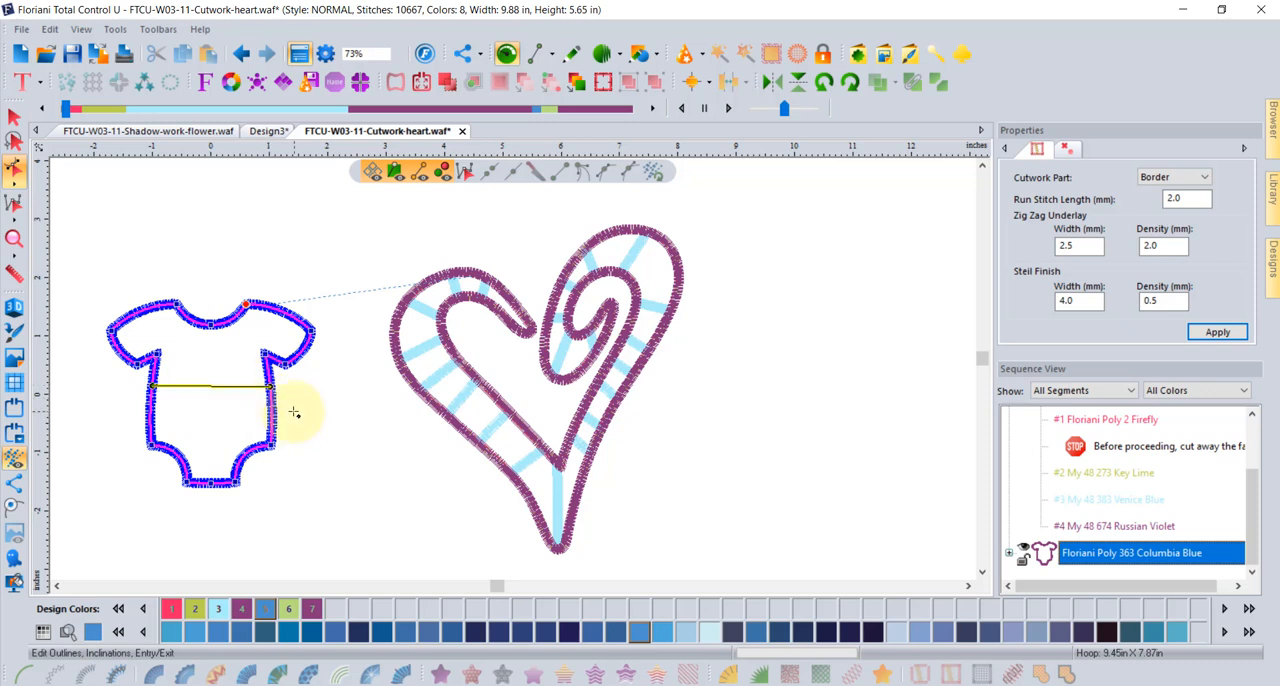
right_click(294, 412)
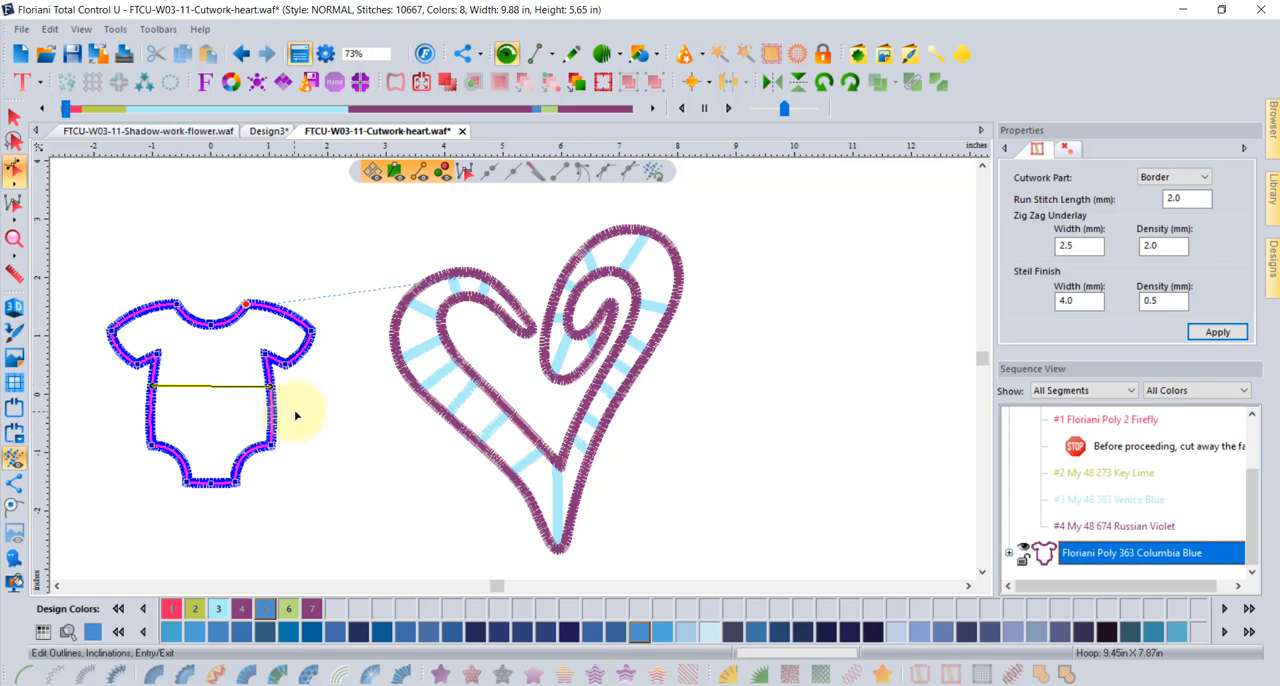
left_click(15, 117)
left_click(421, 463)
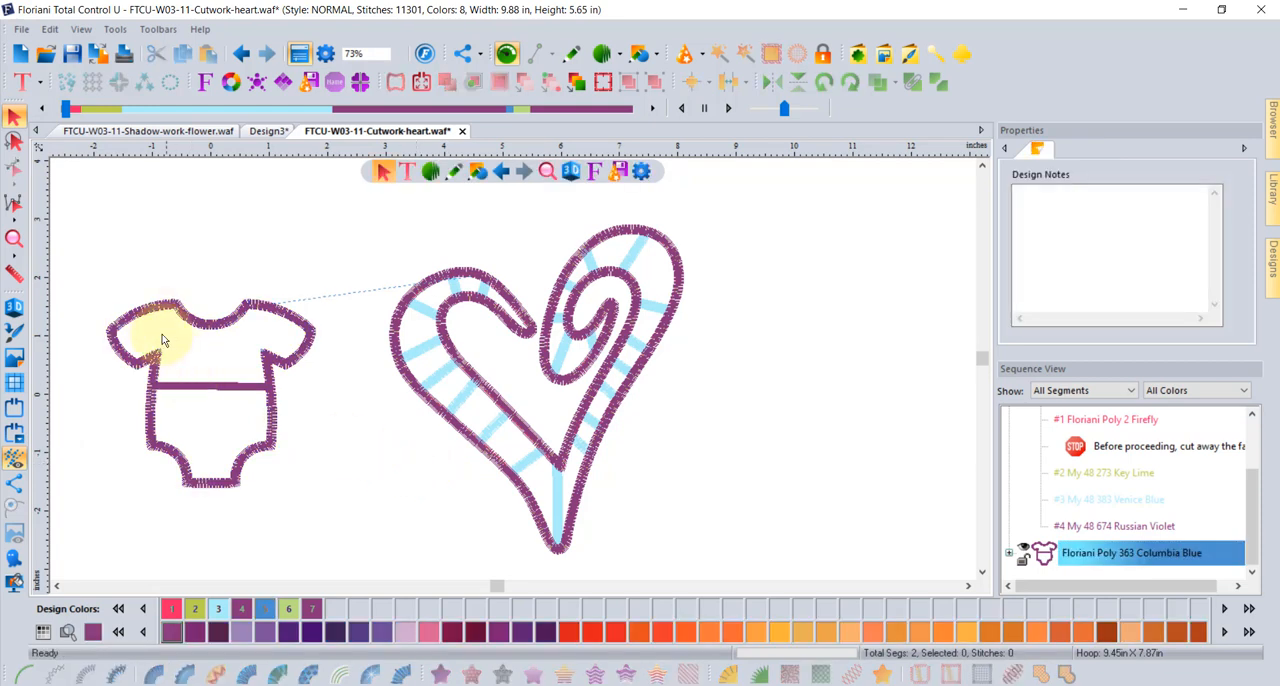